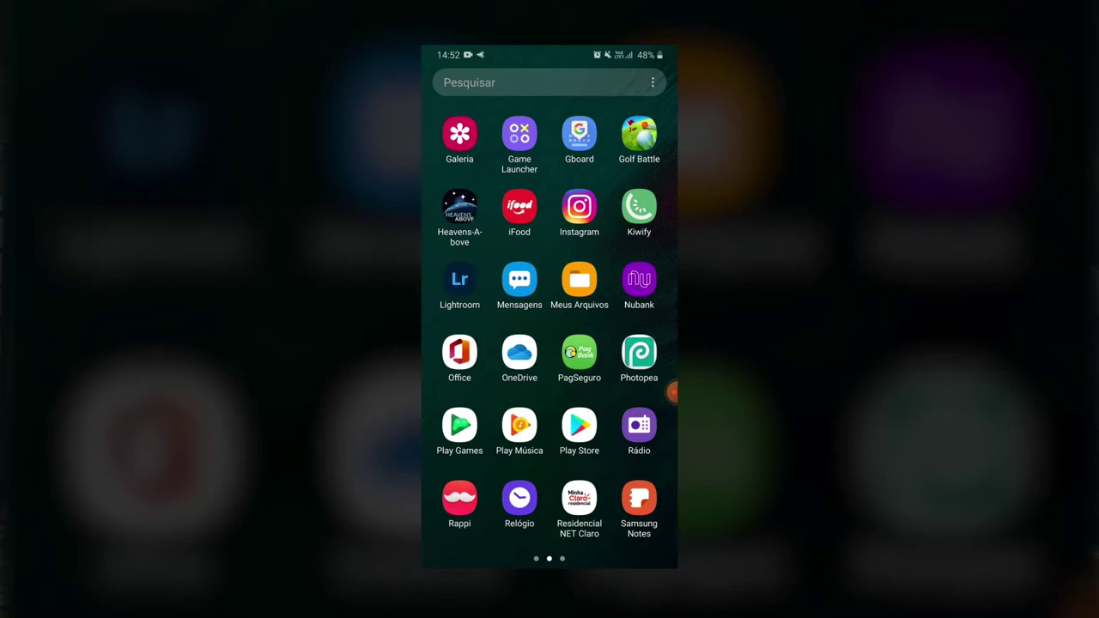
Step: Launch Photopea and wait for its Portuguese start screen to load
{"action": "left_click", "coordinate": [639, 352]}
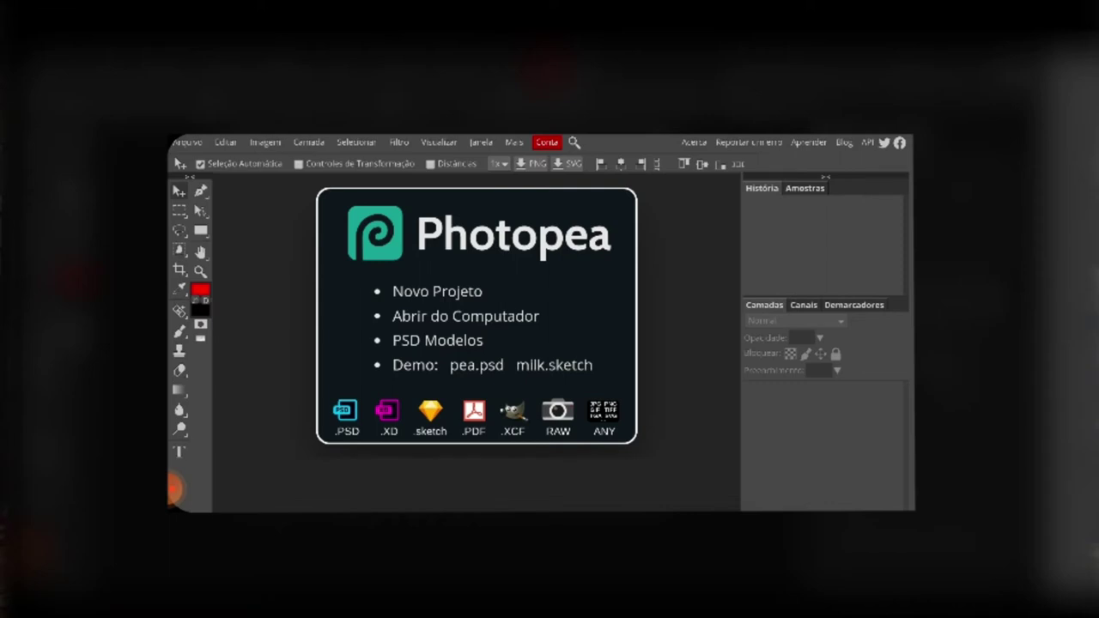
Step: Create a blank white 2048×1080 document from the 2K screen preset
{"action": "left_click", "coordinate": [437, 291]}
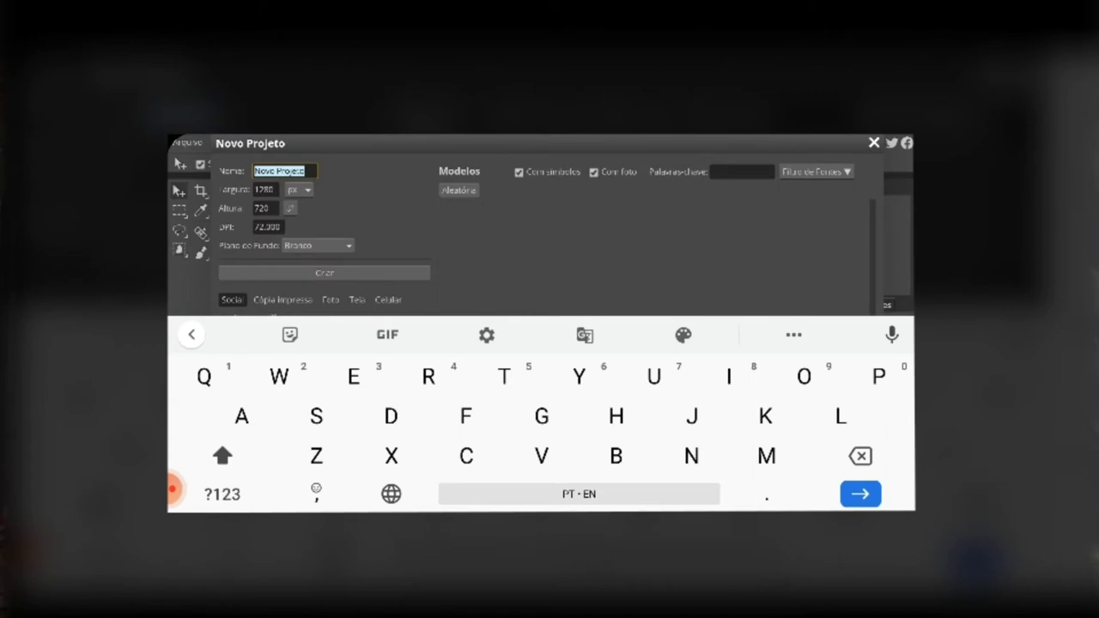
{"action": "key", "text": "Escape"}
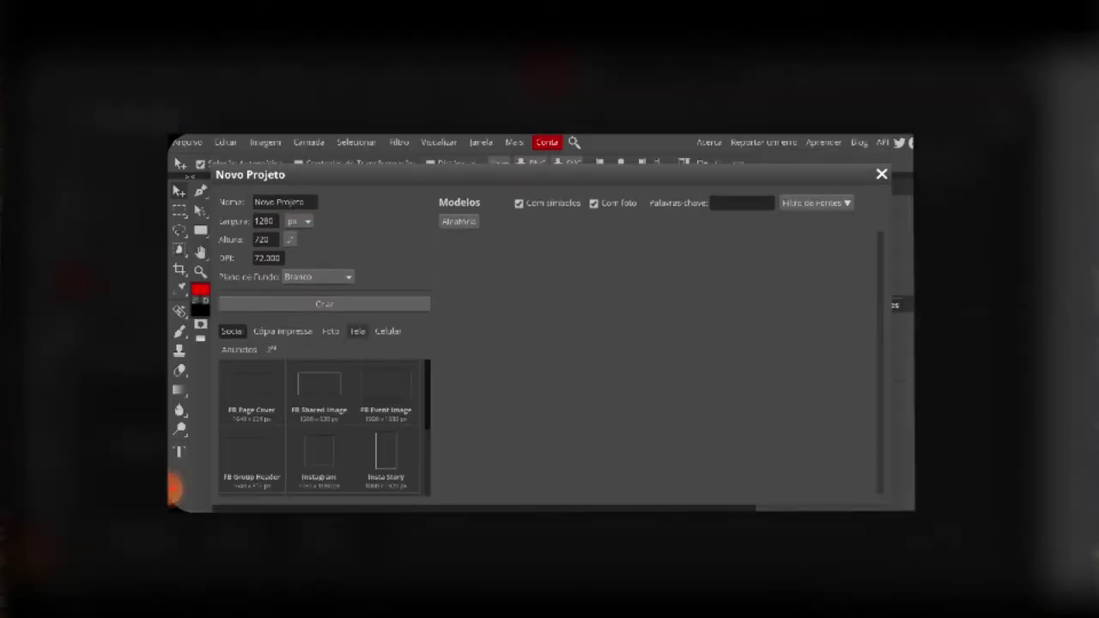
{"action": "left_click", "coordinate": [357, 331]}
{"action": "scroll", "coordinate": [322, 426], "scroll_direction": "down", "scroll_amount": 2}
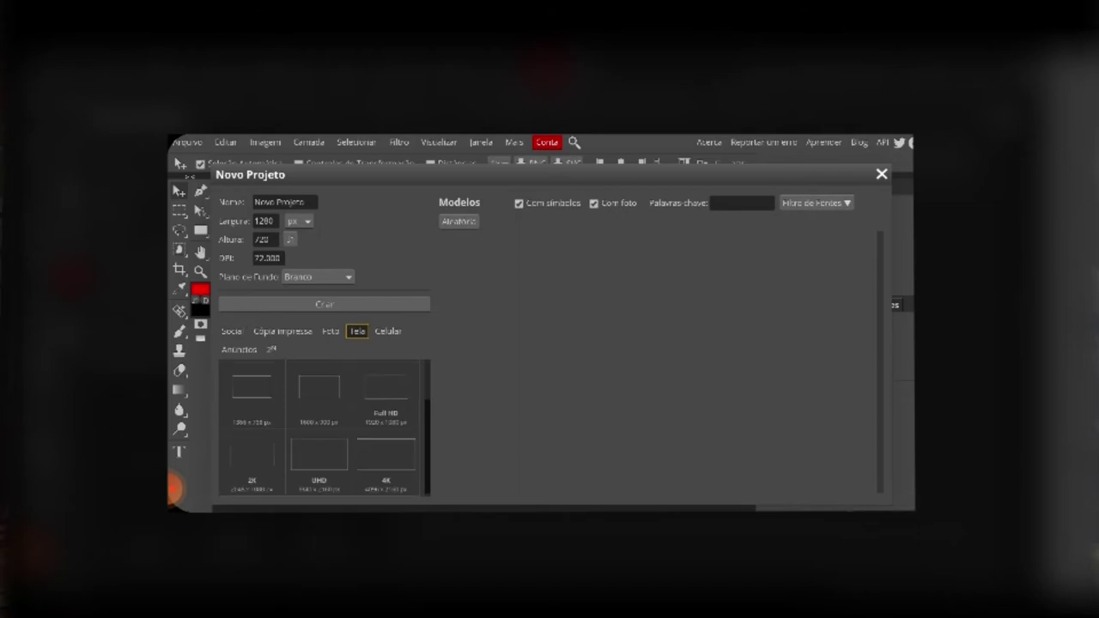
{"action": "left_click", "coordinate": [251, 463]}
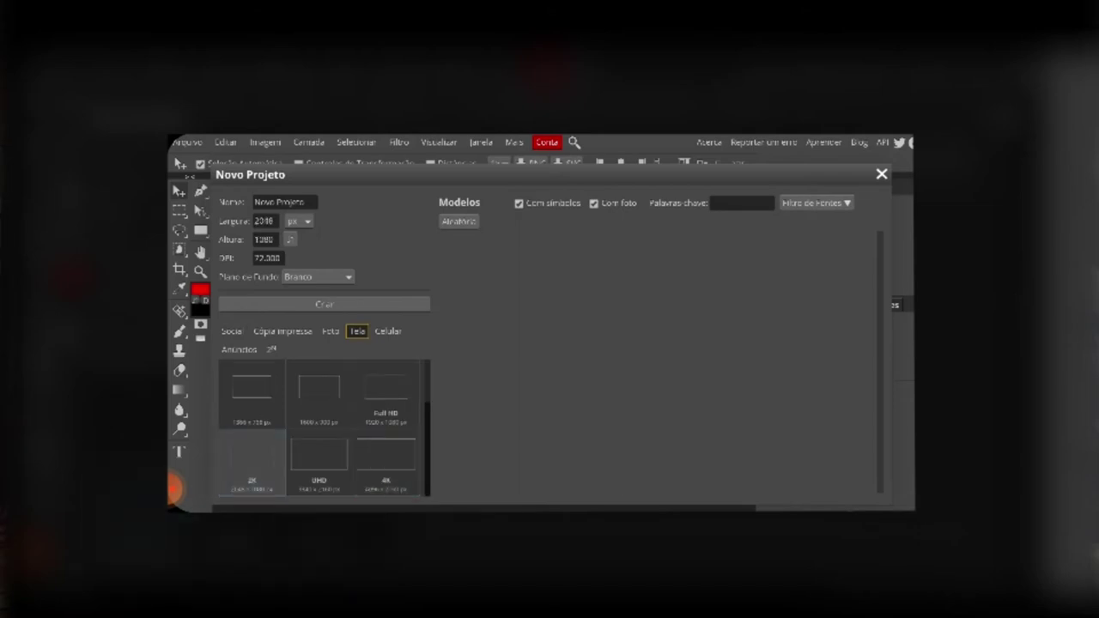
{"action": "left_click", "coordinate": [324, 304]}
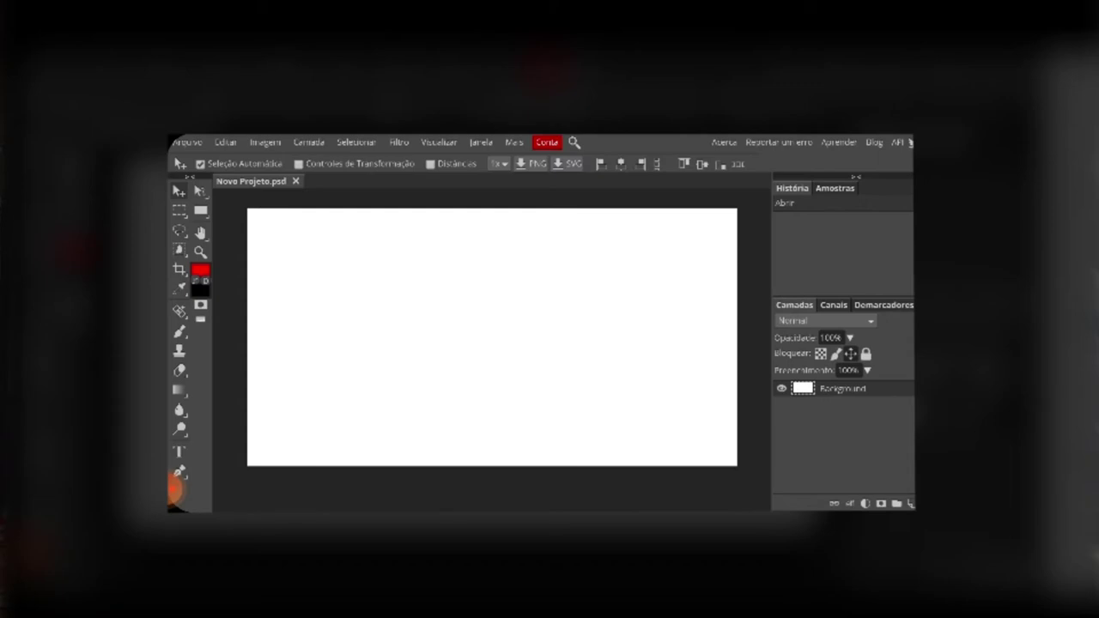
Step: Select the Brush tool and make it fully soft at 0% hardness
{"action": "left_click", "coordinate": [180, 332]}
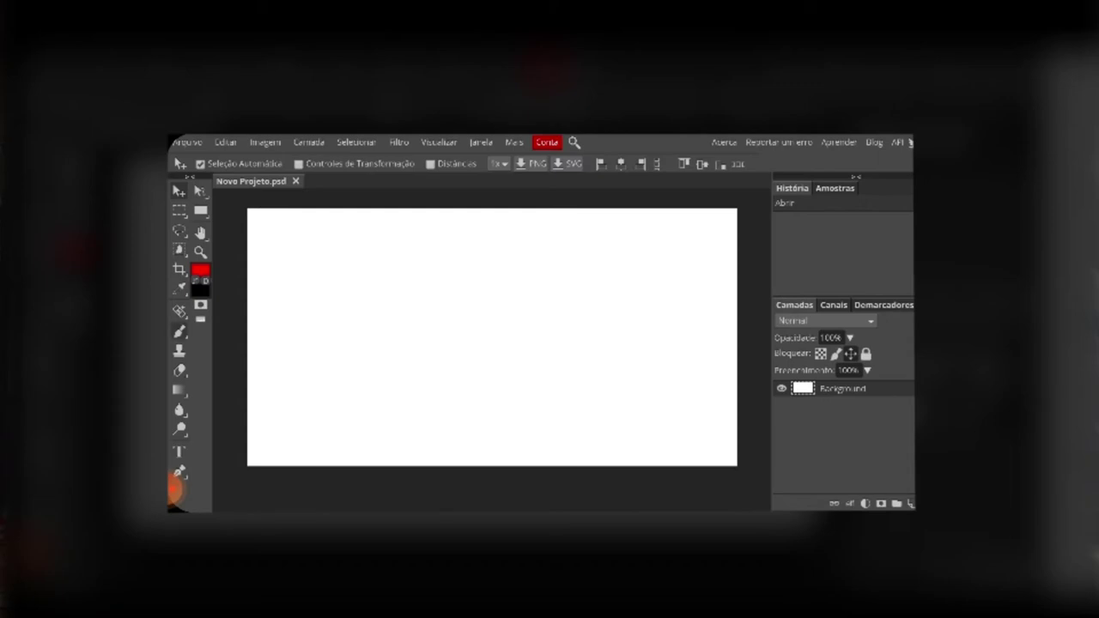
{"action": "right_click", "coordinate": [700, 325]}
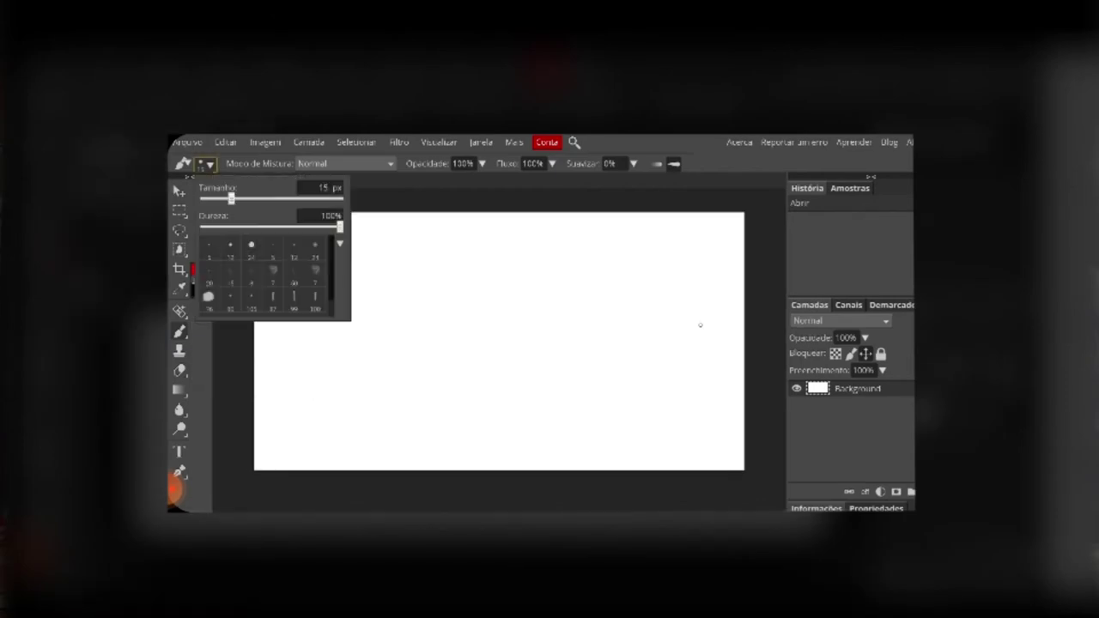
{"action": "mouse_move", "coordinate": [244, 226]}
{"action": "left_mouse_down"}
{"action": "mouse_move", "coordinate": [203, 226]}
{"action": "mouse_move", "coordinate": [275, 198]}
{"action": "left_mouse_up"}
Step: Set brush opacity to about 27% and flow to 52%, then add empty layer Camada 1
{"action": "left_click_drag", "start_coordinate": [427, 163], "coordinate": [378, 163]}
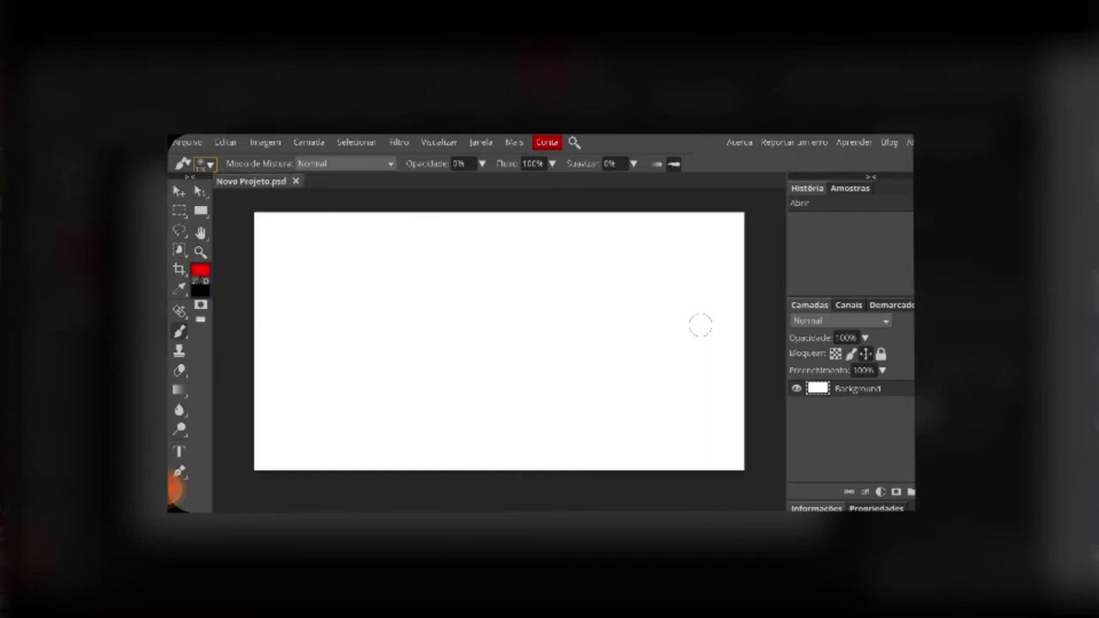
{"action": "key", "text": "5"}
{"action": "key", "text": "3"}
{"action": "left_click", "coordinate": [482, 163]}
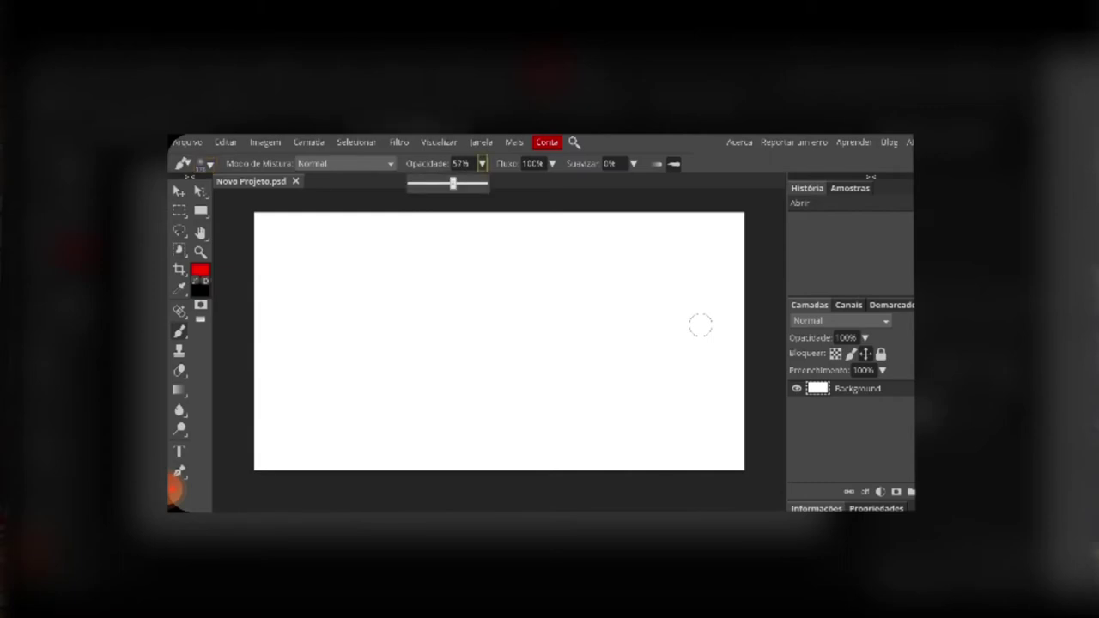
{"action": "mouse_move", "coordinate": [450, 184]}
{"action": "left_mouse_down"}
{"action": "mouse_move", "coordinate": [410, 184]}
{"action": "mouse_move", "coordinate": [463, 184]}
{"action": "mouse_move", "coordinate": [435, 184]}
{"action": "left_mouse_up"}
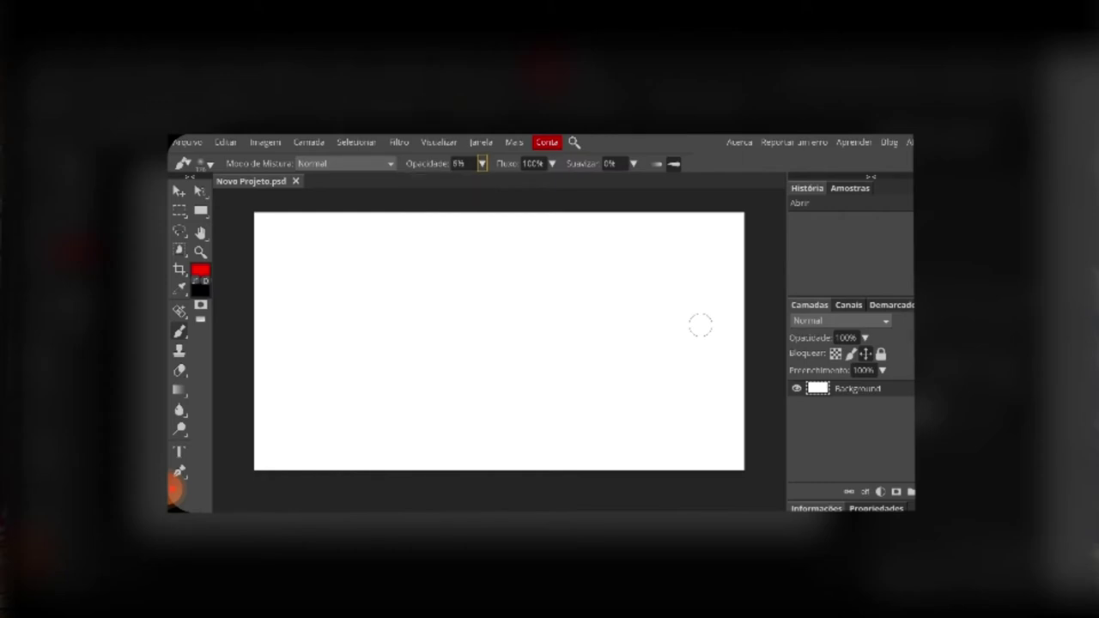
{"action": "key", "text": "2"}
{"action": "key", "text": "shift+5"}
{"action": "key", "text": "shift+3"}
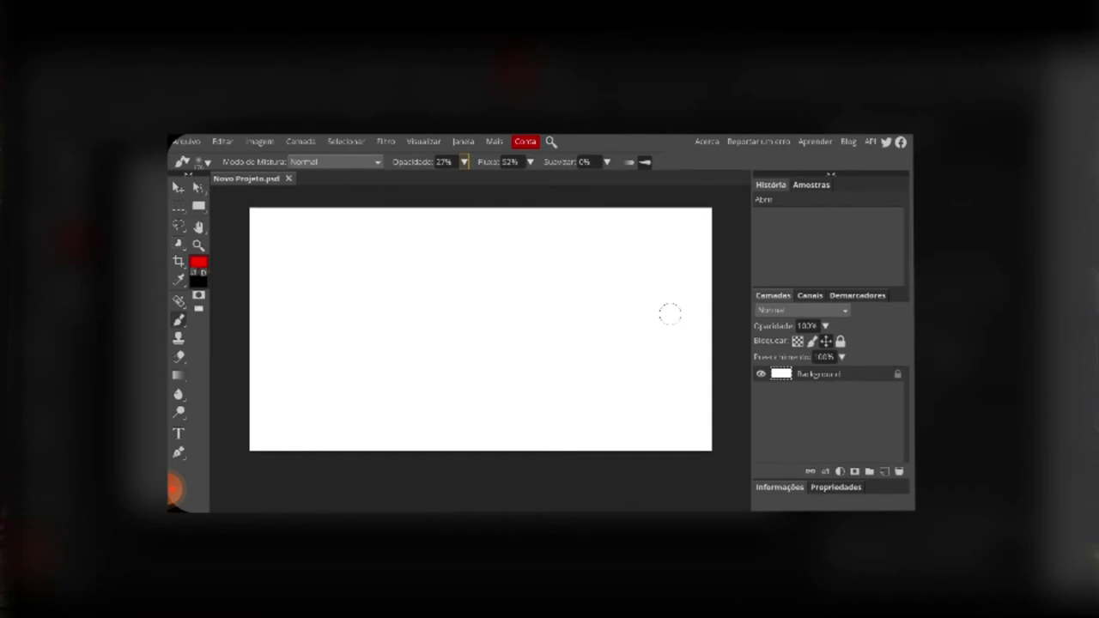
{"action": "key", "text": "ctrl+shift+n"}
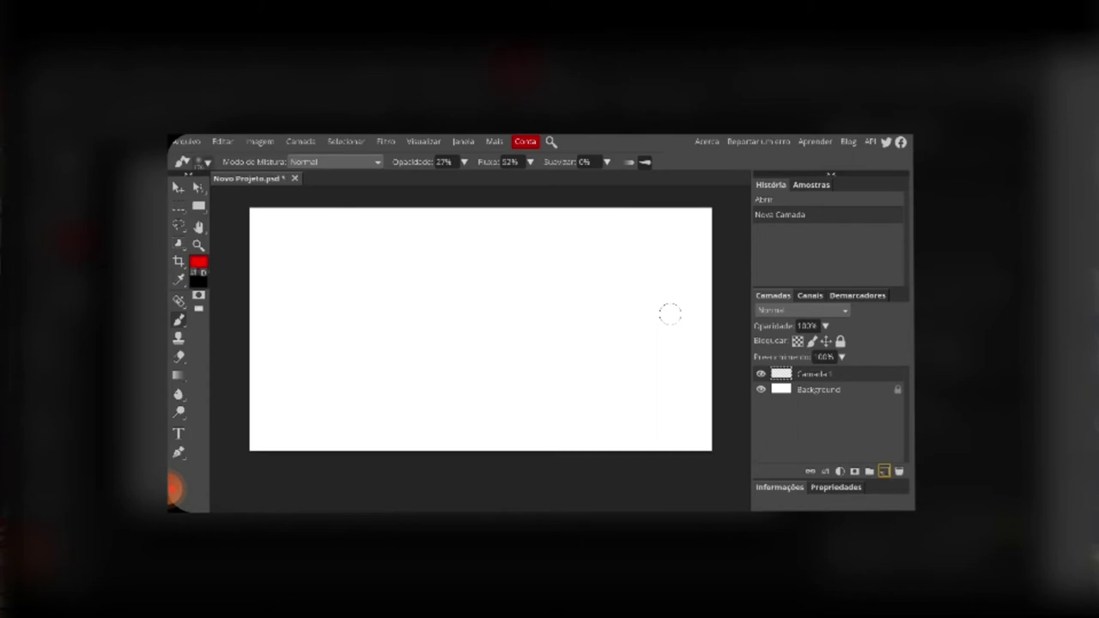
Step: Enlarge the brush to 347 px and paint loose soft pink strokes across Camada 1
{"action": "key", "text": "bracketright"}
{"action": "key", "text": "bracketright"}
{"action": "key", "text": "bracketright"}
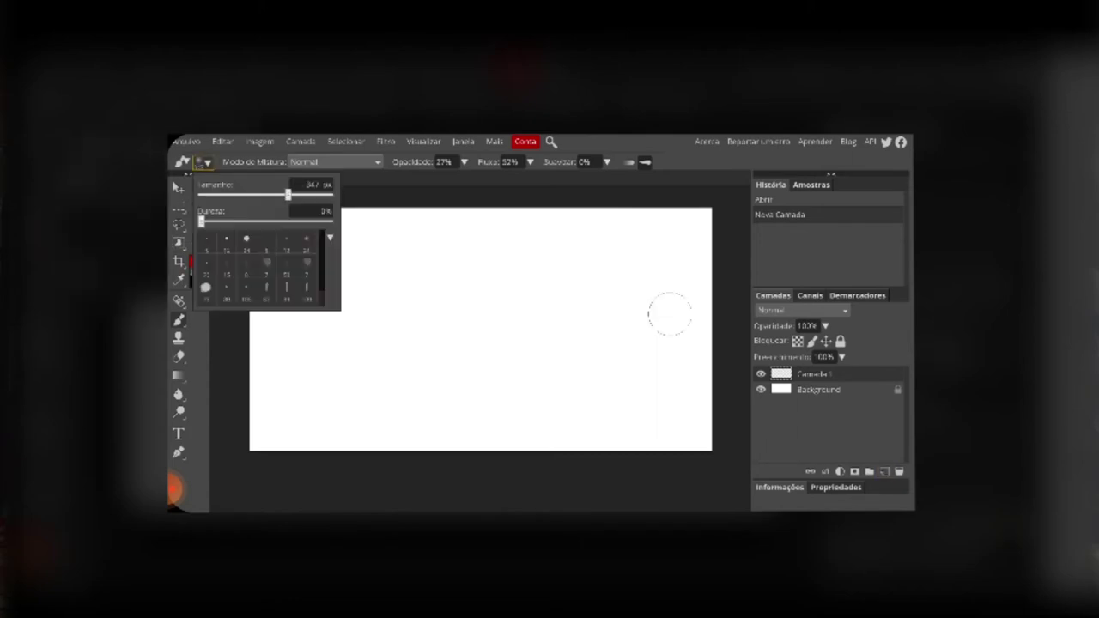
{"action": "mouse_move", "coordinate": [670, 314]}
{"action": "left_mouse_down"}
{"action": "mouse_move", "coordinate": [511, 260]}
{"action": "mouse_move", "coordinate": [469, 363]}
{"action": "mouse_move", "coordinate": [380, 304]}
{"action": "mouse_move", "coordinate": [389, 342]}
{"action": "mouse_move", "coordinate": [370, 287]}
{"action": "mouse_move", "coordinate": [463, 370]}
{"action": "mouse_move", "coordinate": [476, 369]}
{"action": "mouse_move", "coordinate": [520, 277]}
{"action": "mouse_move", "coordinate": [579, 332]}
{"action": "mouse_move", "coordinate": [589, 300]}
{"action": "mouse_move", "coordinate": [612, 330]}
{"action": "left_mouse_up"}
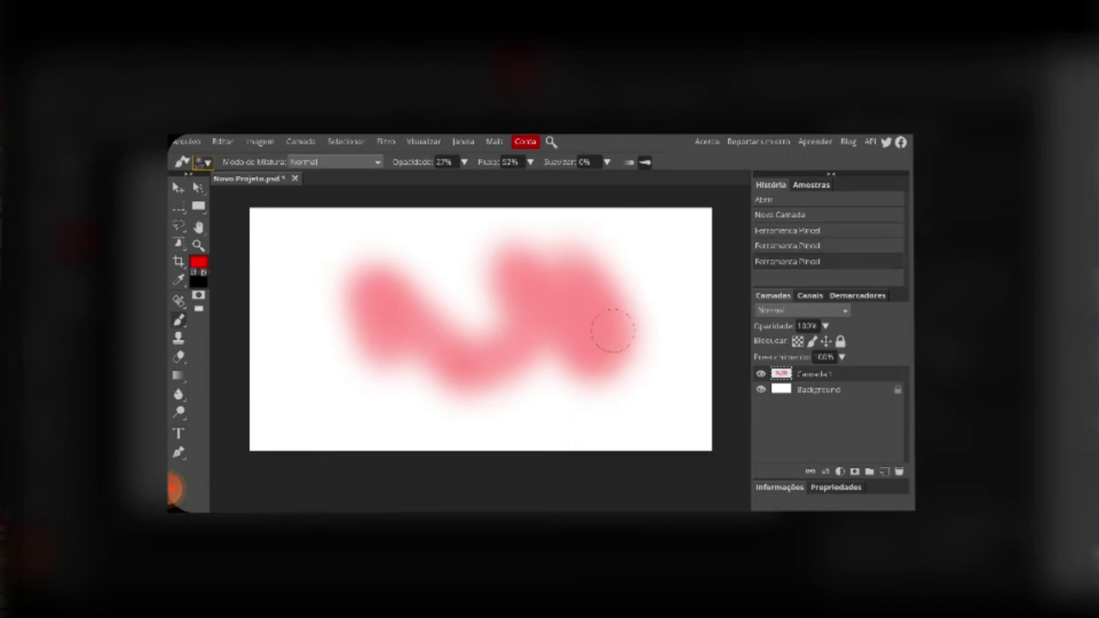
{"action": "mouse_move", "coordinate": [391, 313]}
{"action": "left_mouse_down"}
{"action": "mouse_move", "coordinate": [369, 292]}
{"action": "mouse_move", "coordinate": [265, 263]}
{"action": "mouse_move", "coordinate": [278, 336]}
{"action": "mouse_move", "coordinate": [341, 325]}
{"action": "mouse_move", "coordinate": [312, 338]}
{"action": "mouse_move", "coordinate": [326, 373]}
{"action": "mouse_move", "coordinate": [628, 407]}
{"action": "mouse_move", "coordinate": [559, 233]}
{"action": "mouse_move", "coordinate": [461, 269]}
{"action": "mouse_move", "coordinate": [470, 325]}
{"action": "left_mouse_up"}
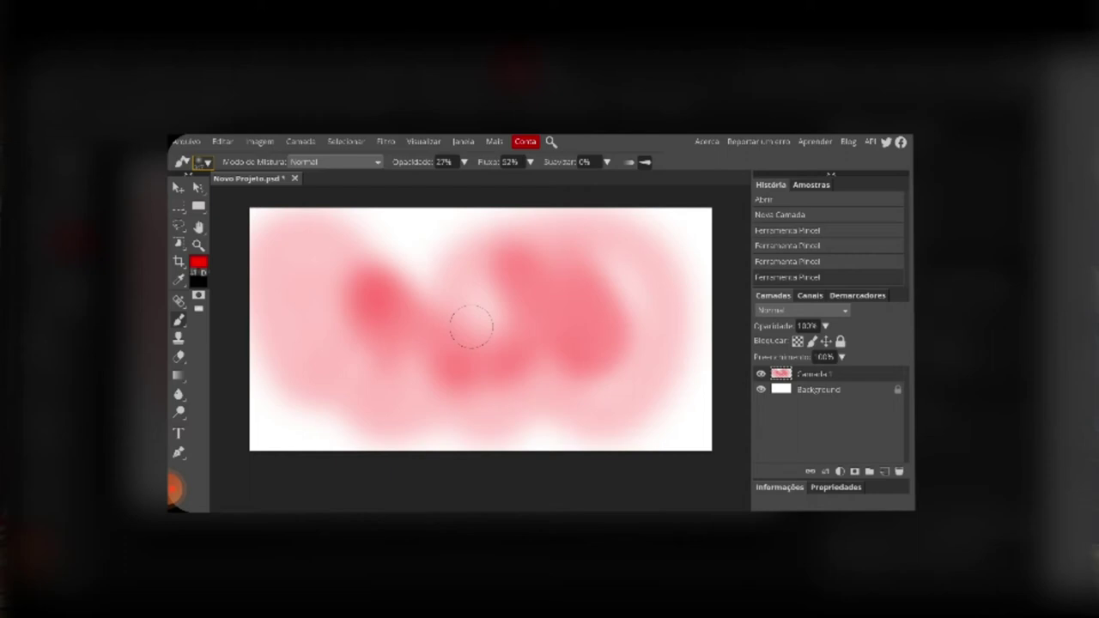
{"action": "left_click", "coordinate": [463, 141]}
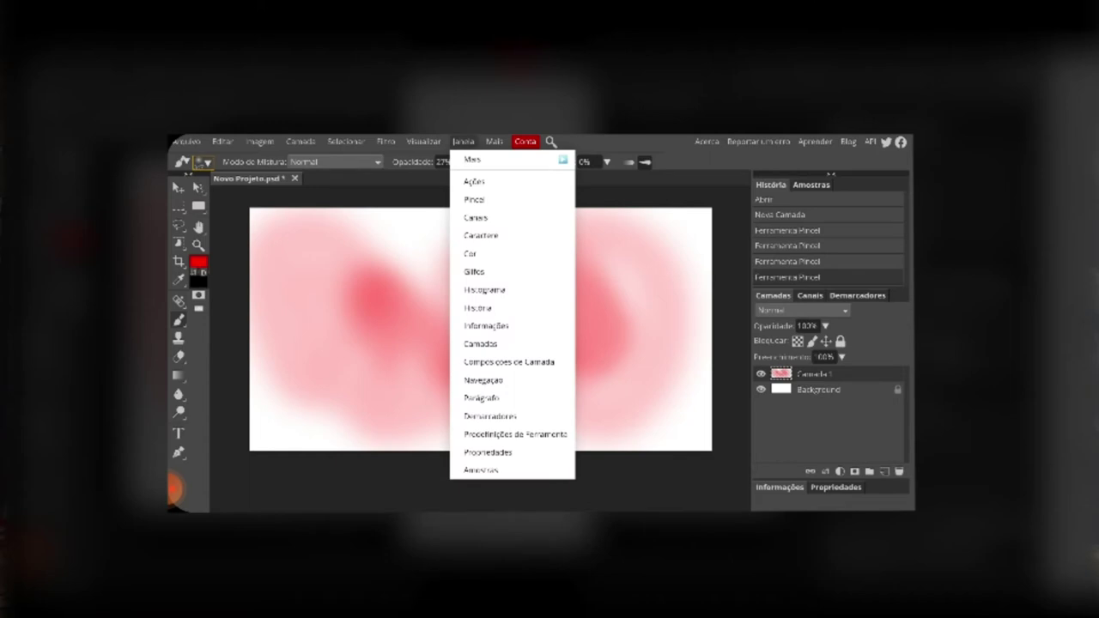
Step: Delete the painted Camada 1 layer so only the white Background remains
{"action": "left_click", "coordinate": [474, 181]}
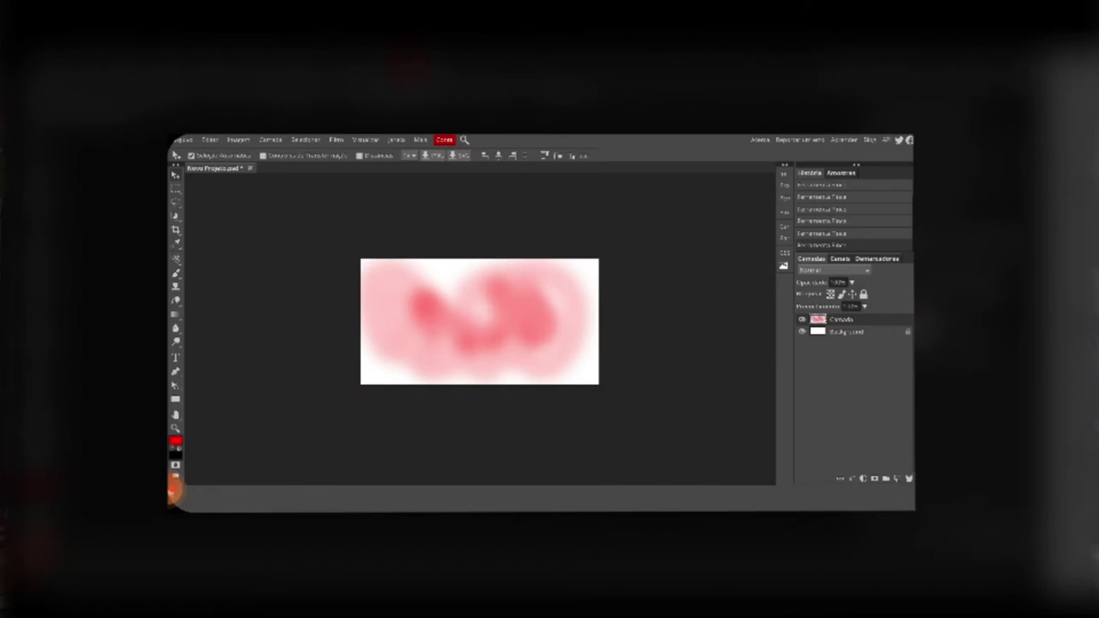
{"action": "left_click", "coordinate": [842, 319]}
{"action": "right_click", "coordinate": [815, 320]}
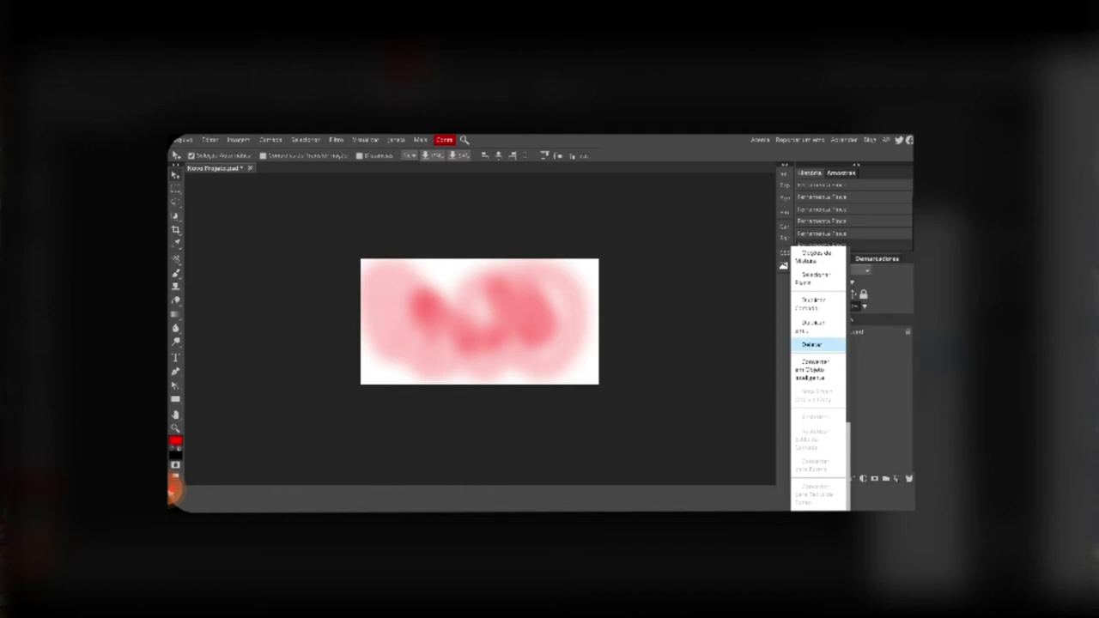
{"action": "left_click", "coordinate": [812, 344]}
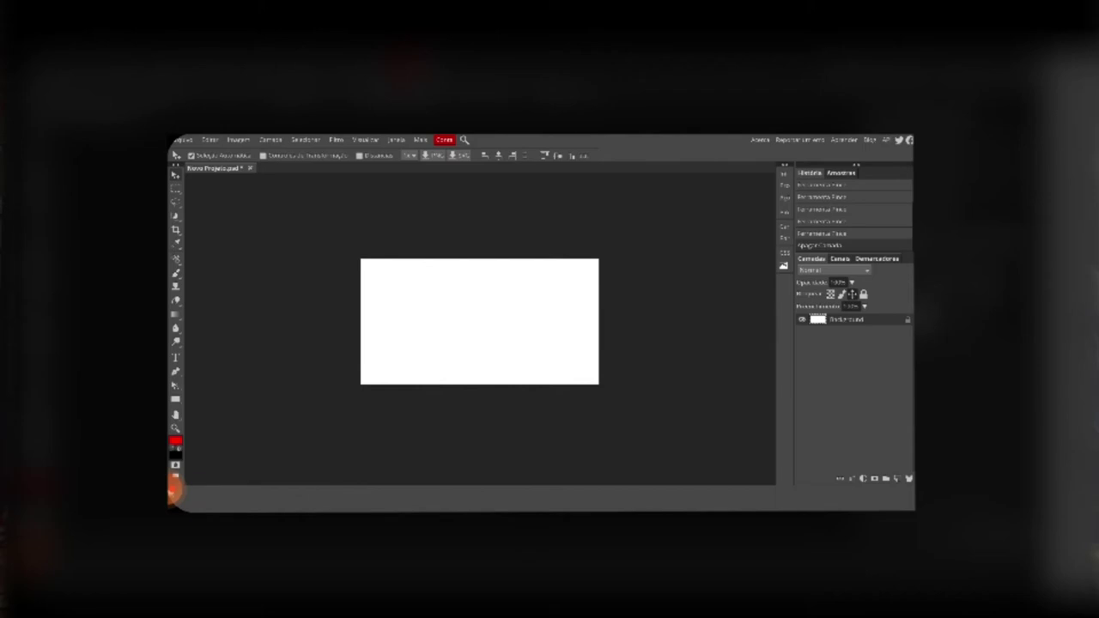
Step: Close the blank document without saving and open Heart_breath.jpg from Imagens > Download
{"action": "left_click", "coordinate": [250, 168]}
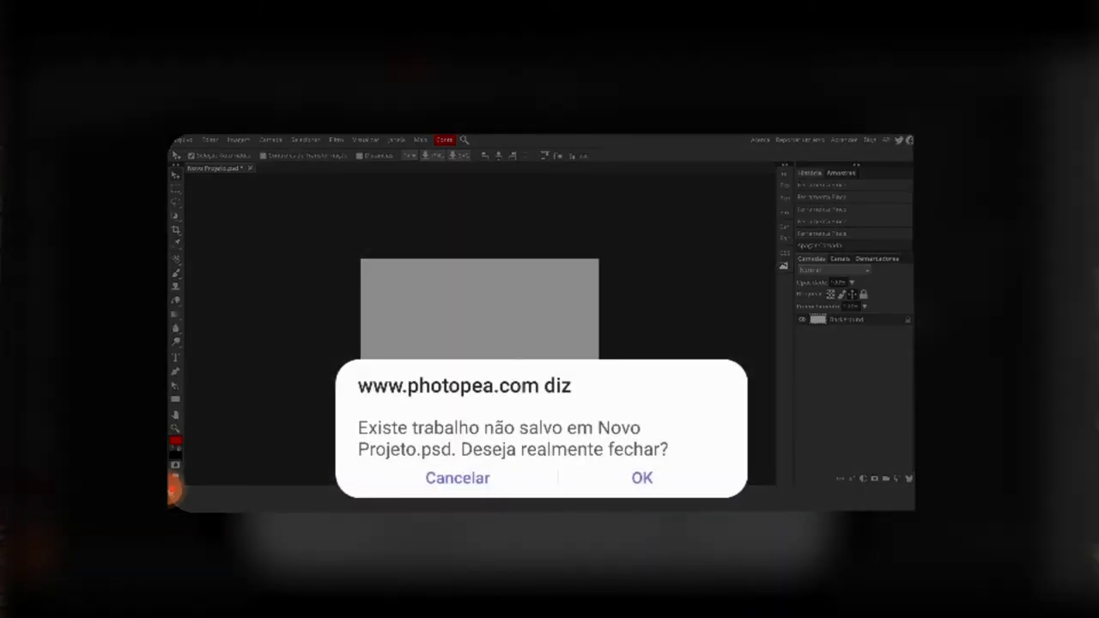
{"action": "left_click", "coordinate": [642, 478]}
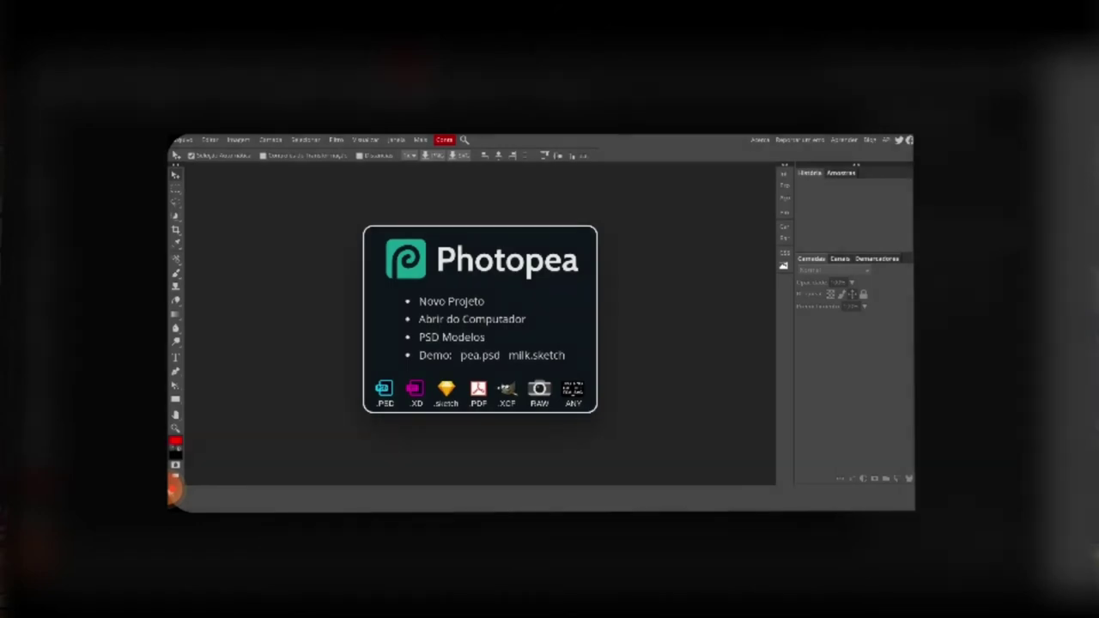
{"action": "left_click", "coordinate": [182, 139]}
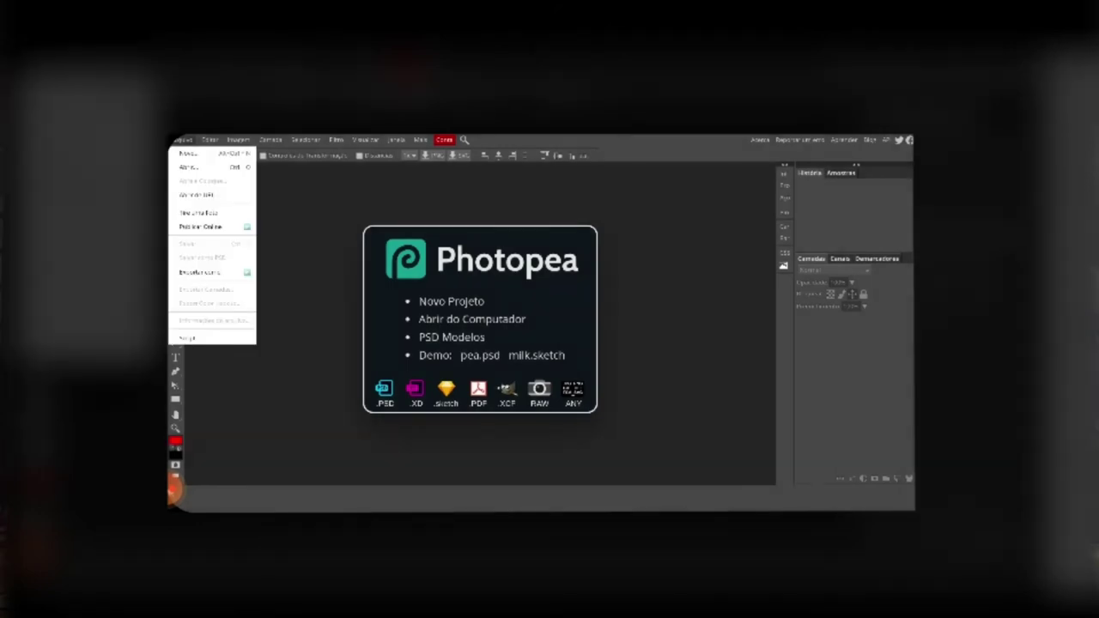
{"action": "left_click", "coordinate": [189, 166]}
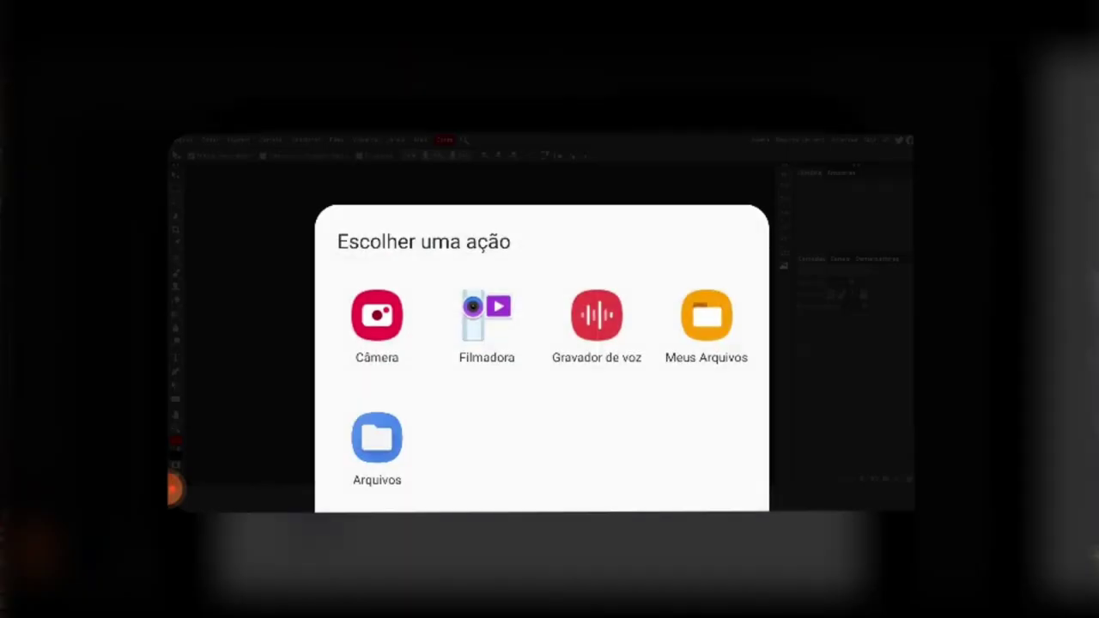
{"action": "left_click", "coordinate": [706, 324]}
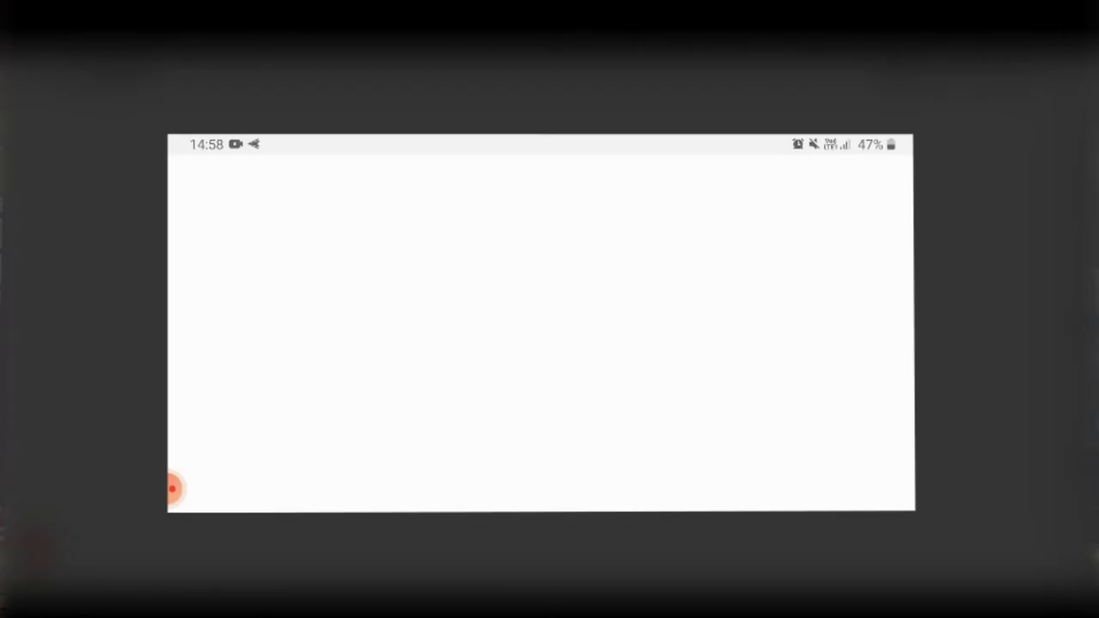
{"action": "left_click", "coordinate": [244, 335]}
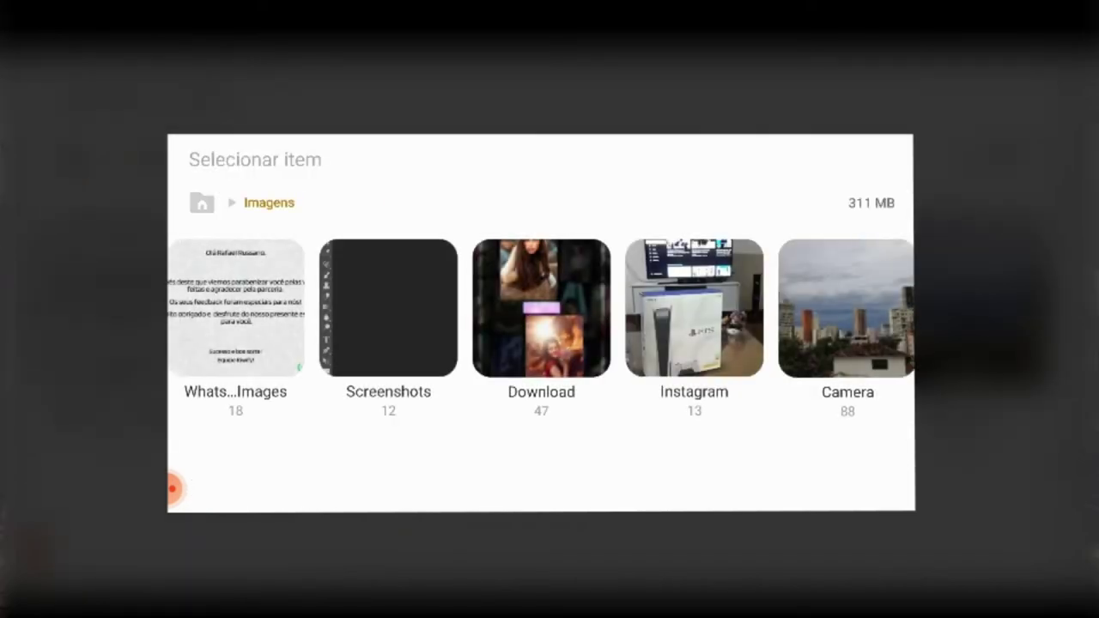
{"action": "left_click", "coordinate": [541, 309]}
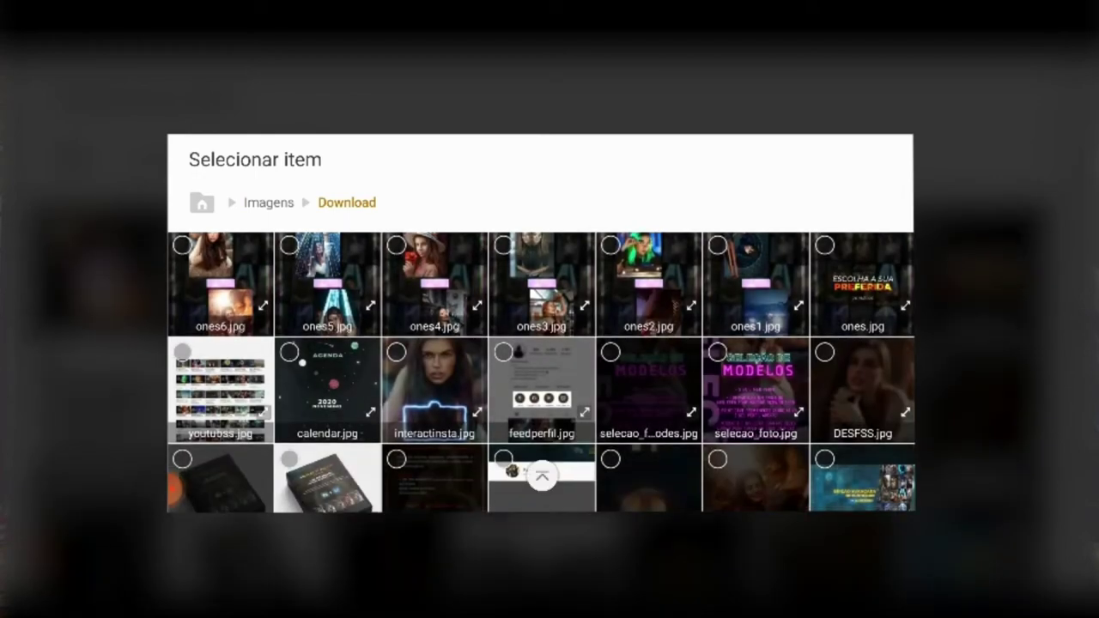
{"action": "scroll", "coordinate": [541, 369], "scroll_direction": "down", "scroll_amount": 5}
{"action": "scroll", "coordinate": [541, 369], "scroll_direction": "down", "scroll_amount": 3}
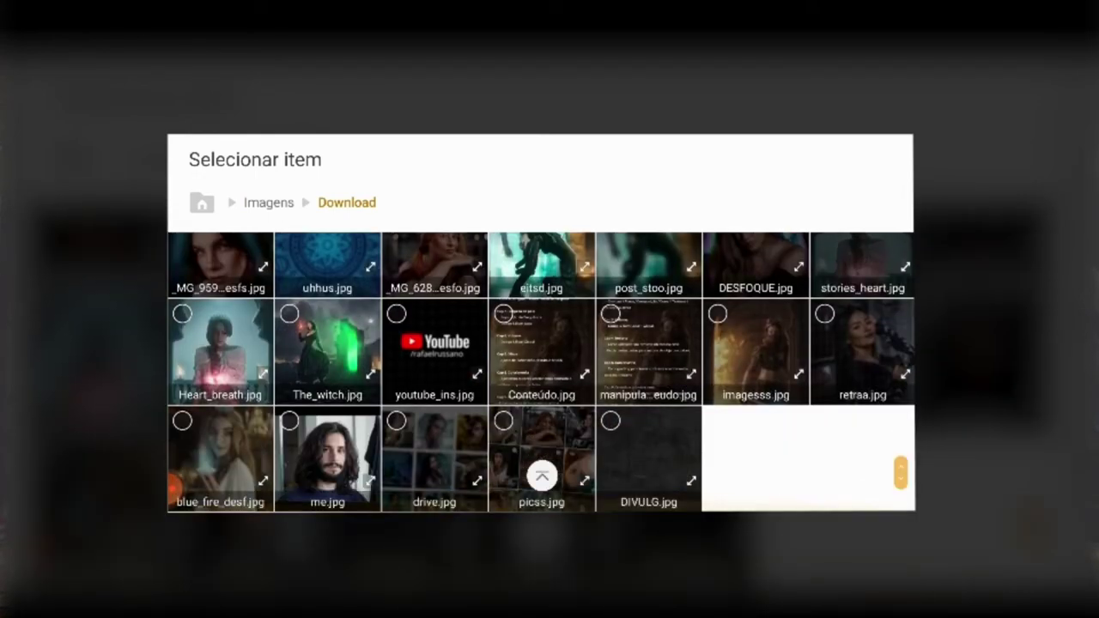
{"action": "left_click", "coordinate": [219, 352]}
{"action": "left_click", "coordinate": [541, 485]}
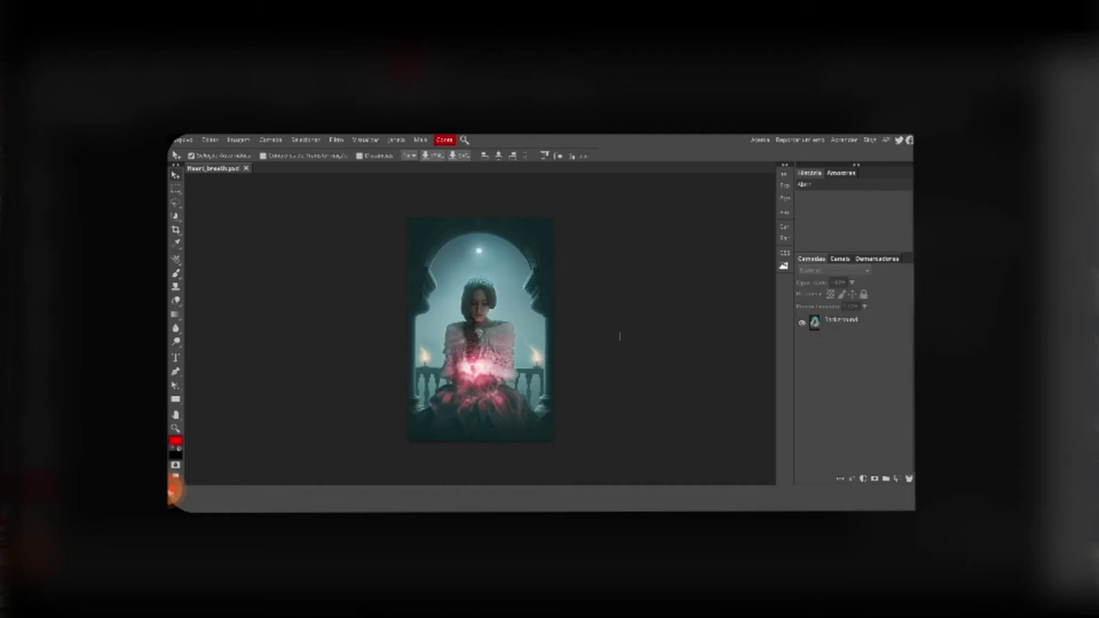
{"action": "key", "text": "ctrl+plus"}
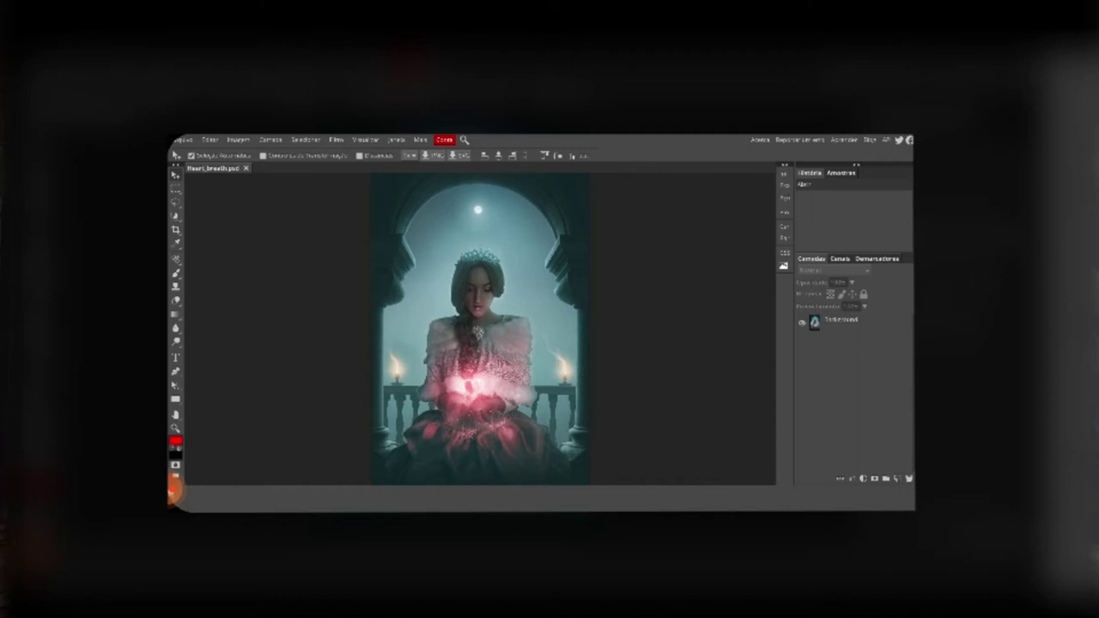
{"action": "key", "text": "ctrl+minus"}
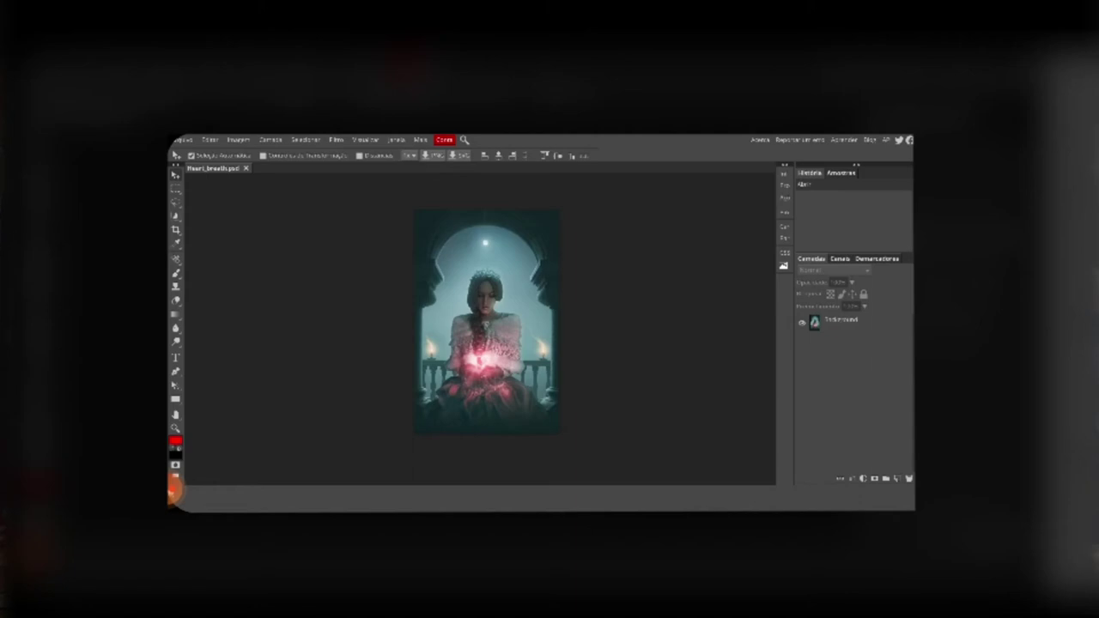
Step: Duplicate the Background layer of Heart_breath.psd
{"action": "left_click", "coordinate": [842, 322]}
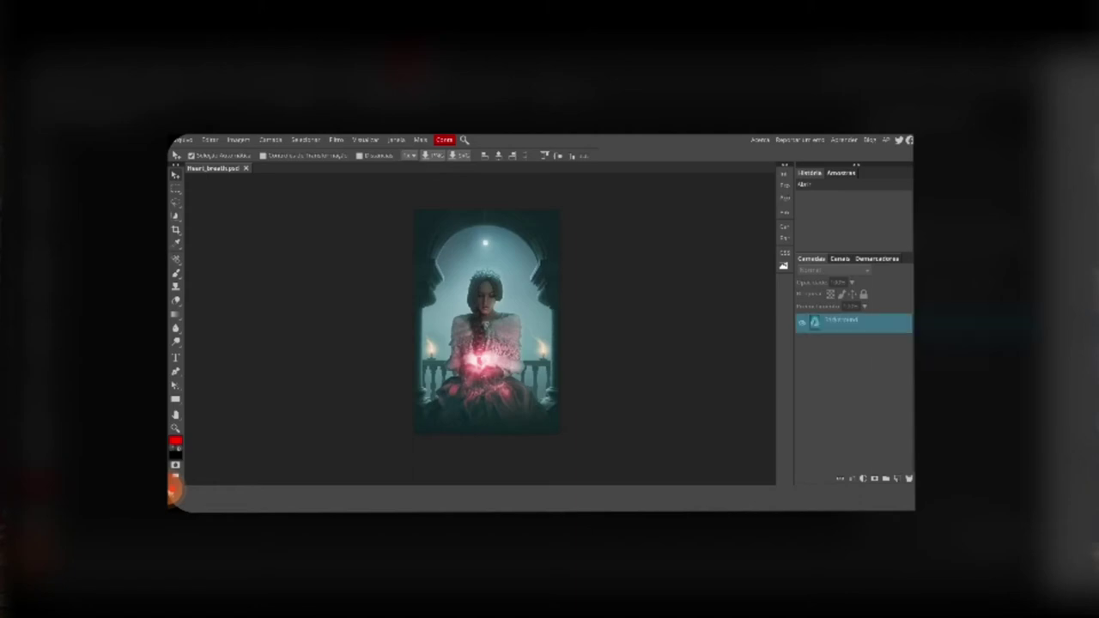
{"action": "right_click", "coordinate": [842, 322]}
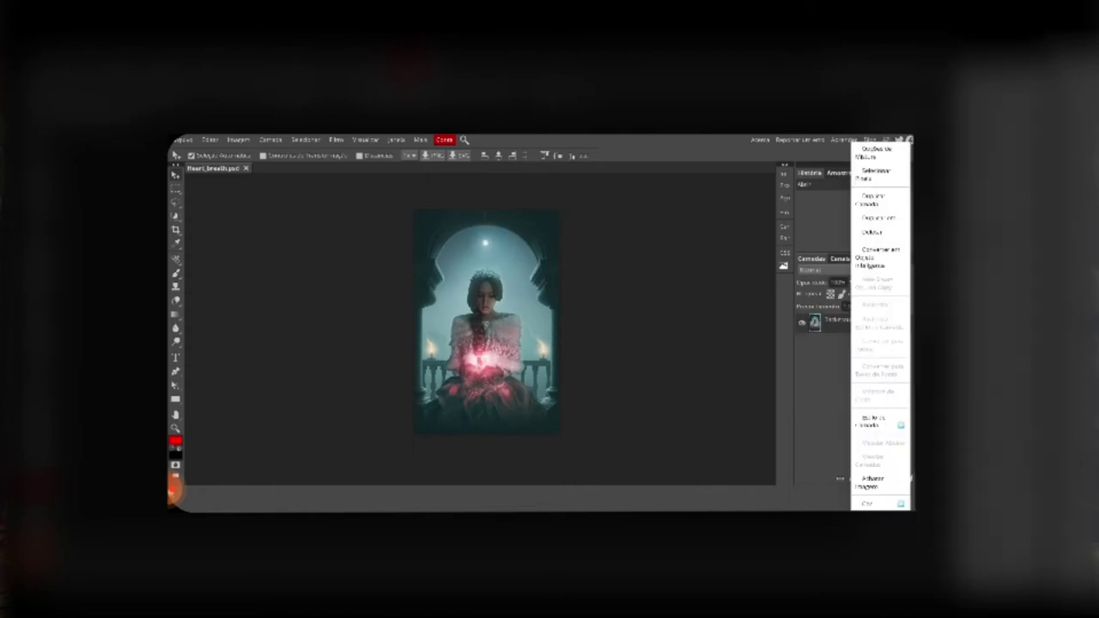
{"action": "left_click", "coordinate": [872, 199]}
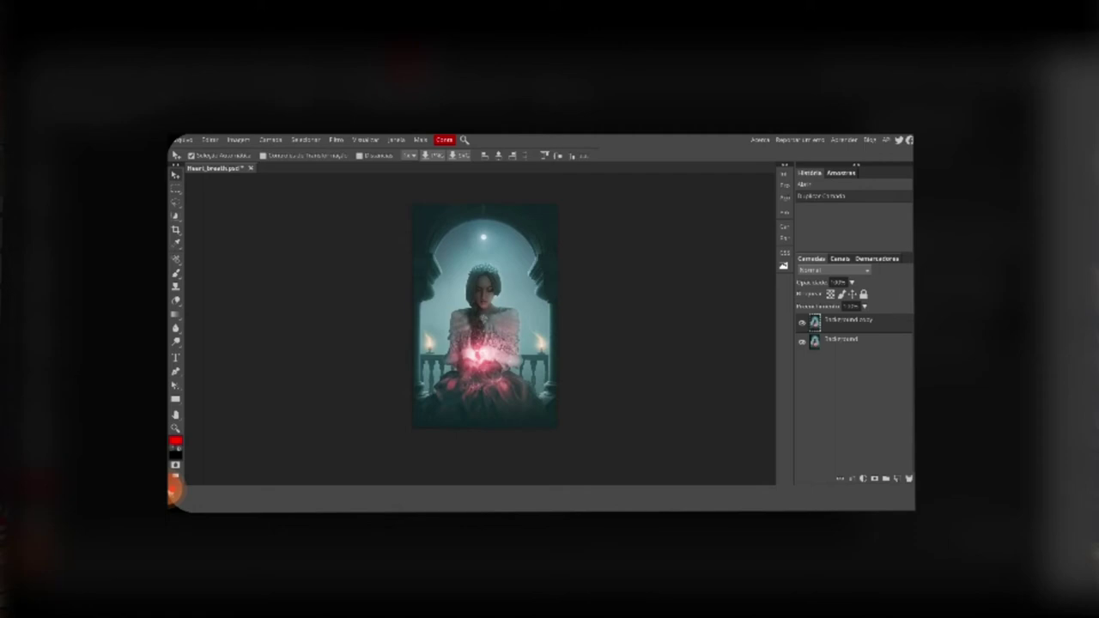
Step: Apply a Gaussian blur with a 20 px radius to the duplicated layer
{"action": "left_click", "coordinate": [336, 139]}
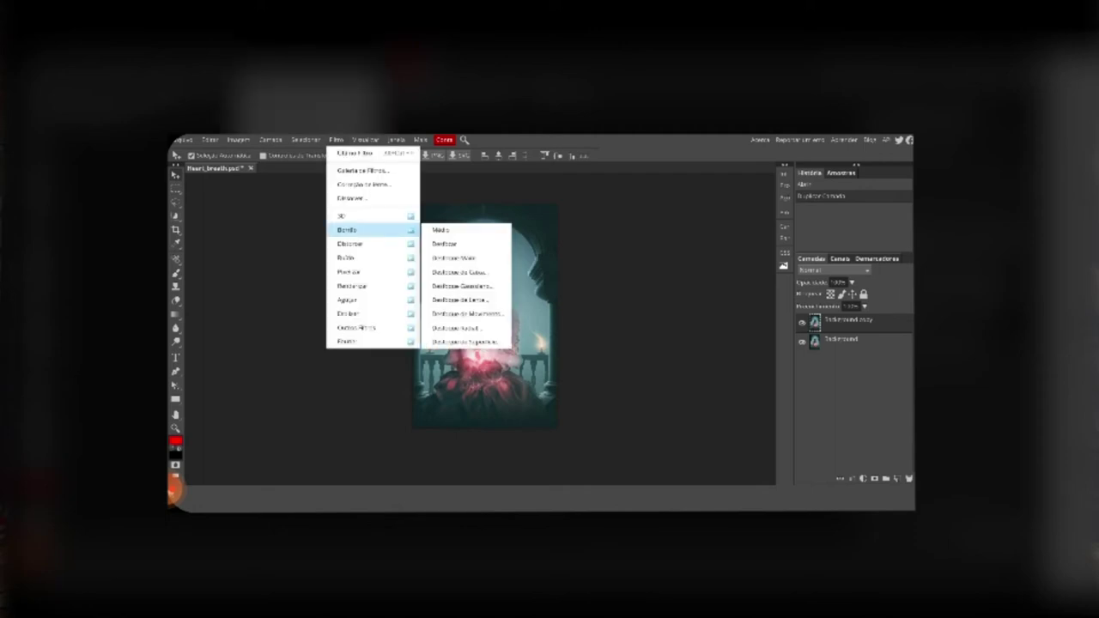
{"action": "left_click", "coordinate": [462, 285]}
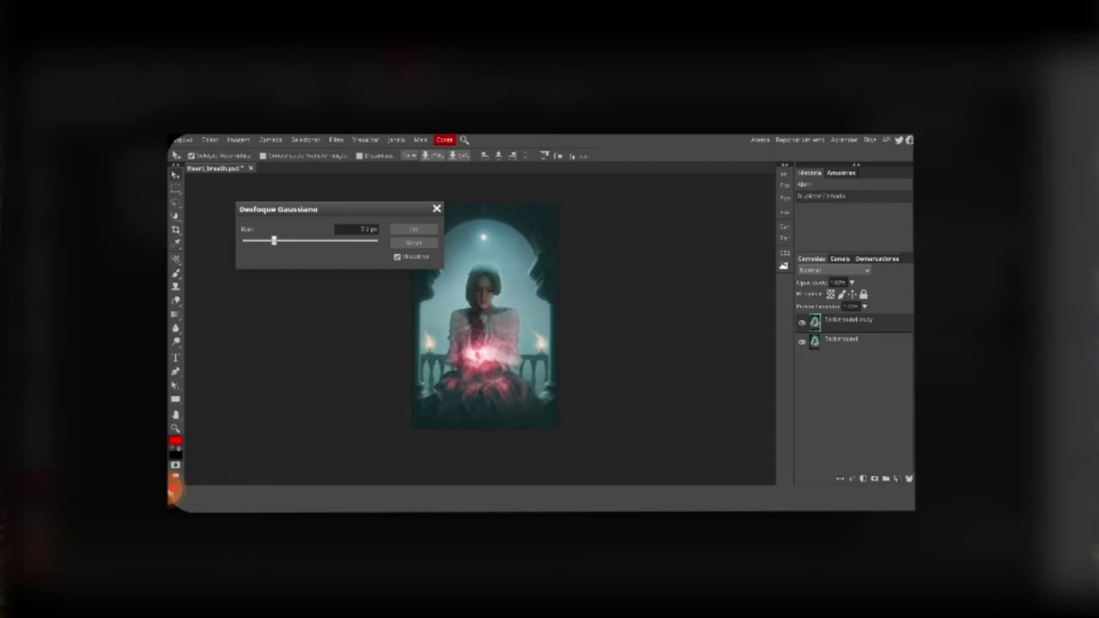
{"action": "left_click_drag", "start_coordinate": [274, 241], "coordinate": [346, 240]}
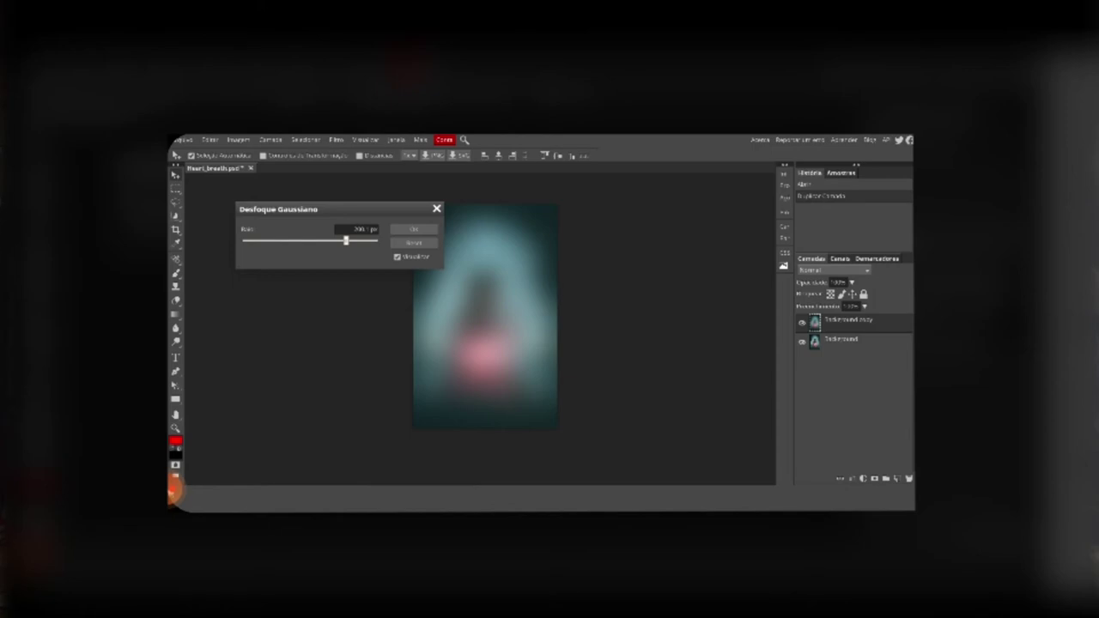
{"action": "left_click_drag", "start_coordinate": [346, 241], "coordinate": [296, 240]}
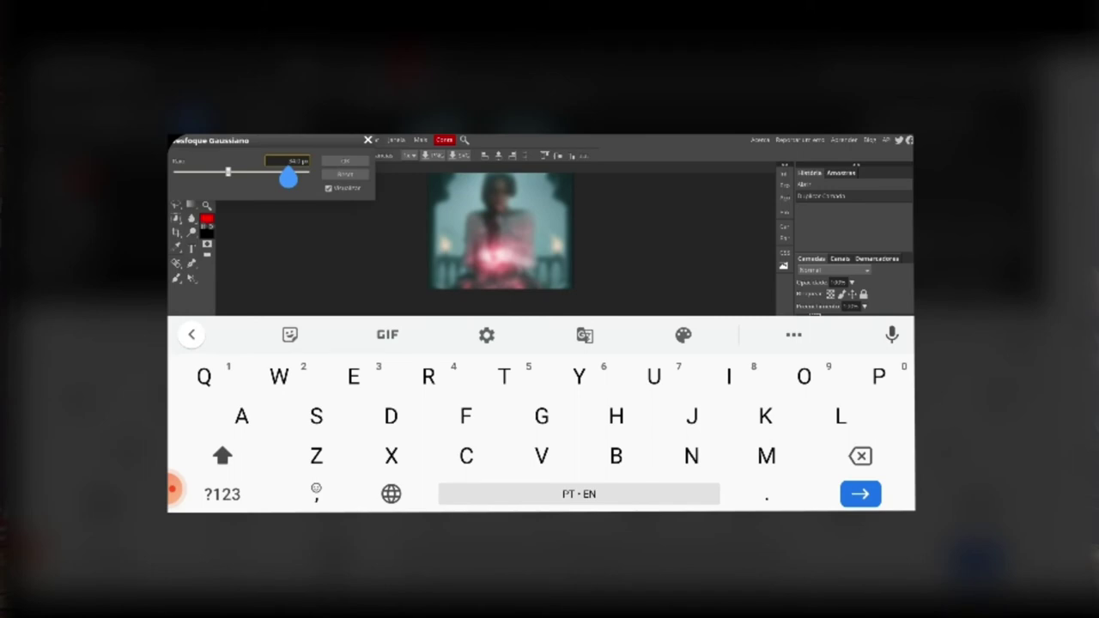
{"action": "key", "text": "BackSpace"}
{"action": "key", "text": "BackSpace"}
{"action": "key", "text": "BackSpace"}
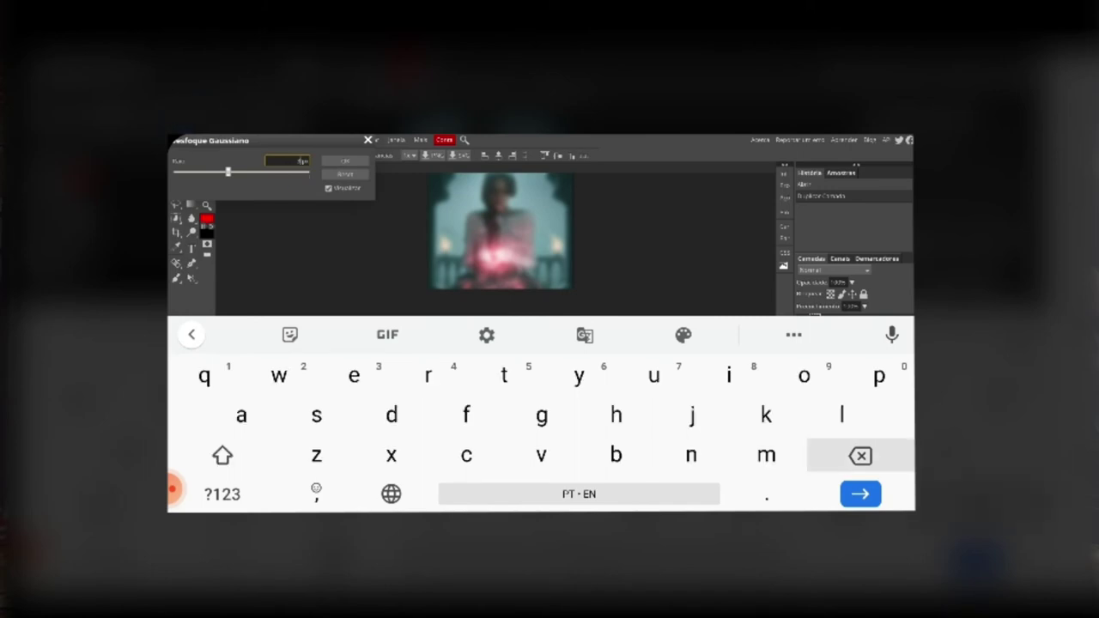
{"action": "key", "text": "BackSpace"}
{"action": "left_click", "coordinate": [223, 494]}
{"action": "type", "text": "2"}
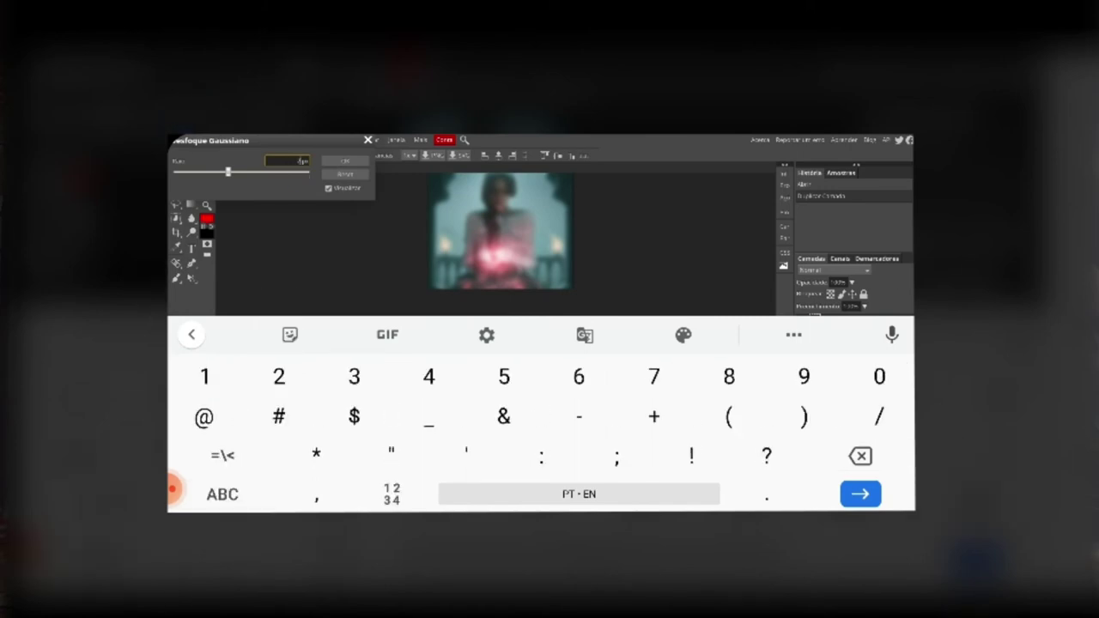
{"action": "type", "text": "0"}
{"action": "key", "text": "Return"}
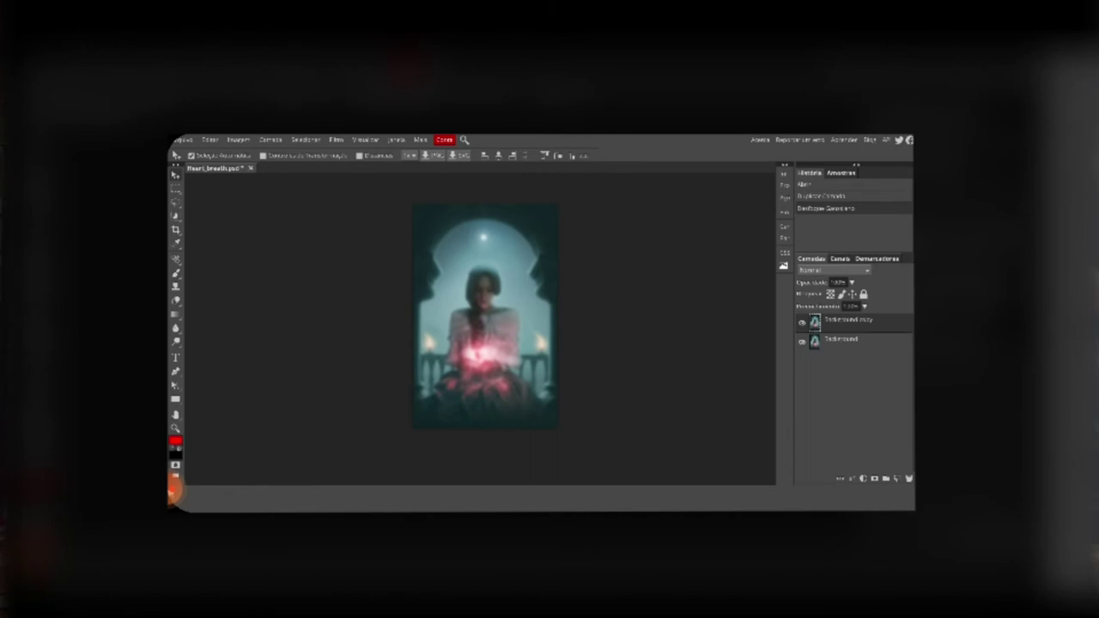
Step: Set the blurred copy's blend mode to Tela (Screen) and toggle it to compare the glow
{"action": "left_click", "coordinate": [833, 270]}
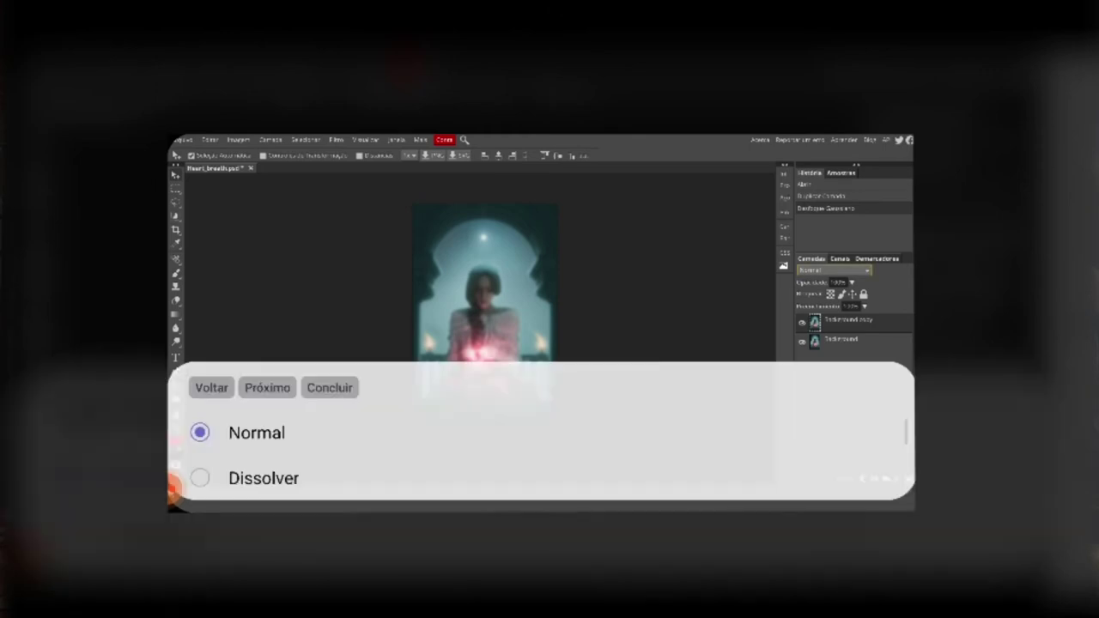
{"action": "scroll", "coordinate": [541, 438], "scroll_direction": "down", "scroll_amount": 2}
{"action": "scroll", "coordinate": [541, 438], "scroll_direction": "down", "scroll_amount": 1}
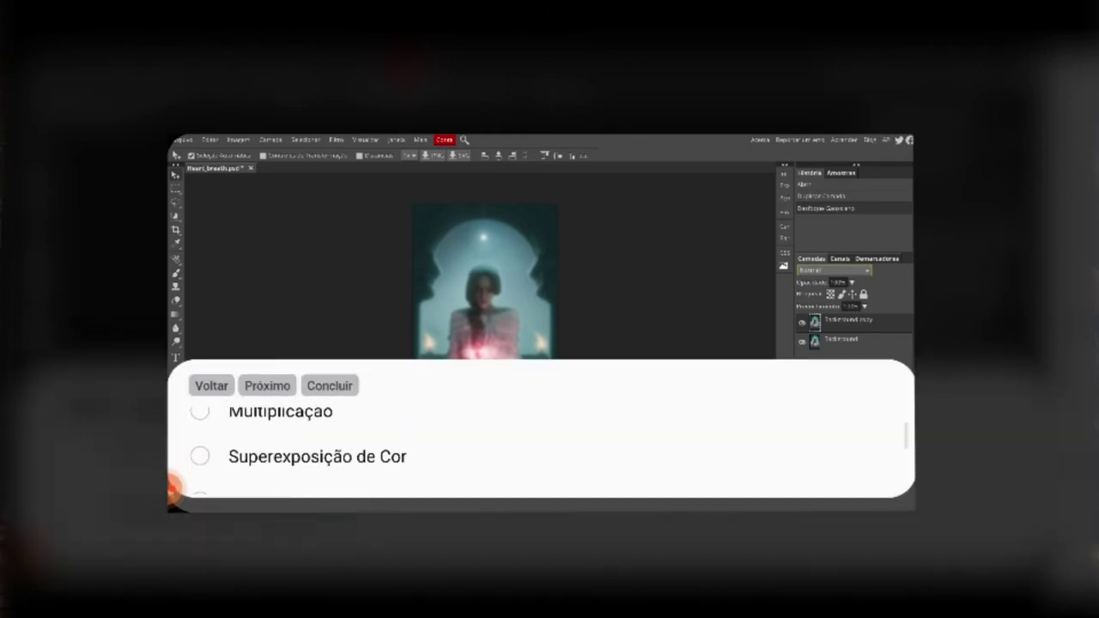
{"action": "scroll", "coordinate": [541, 438], "scroll_direction": "down", "scroll_amount": 3}
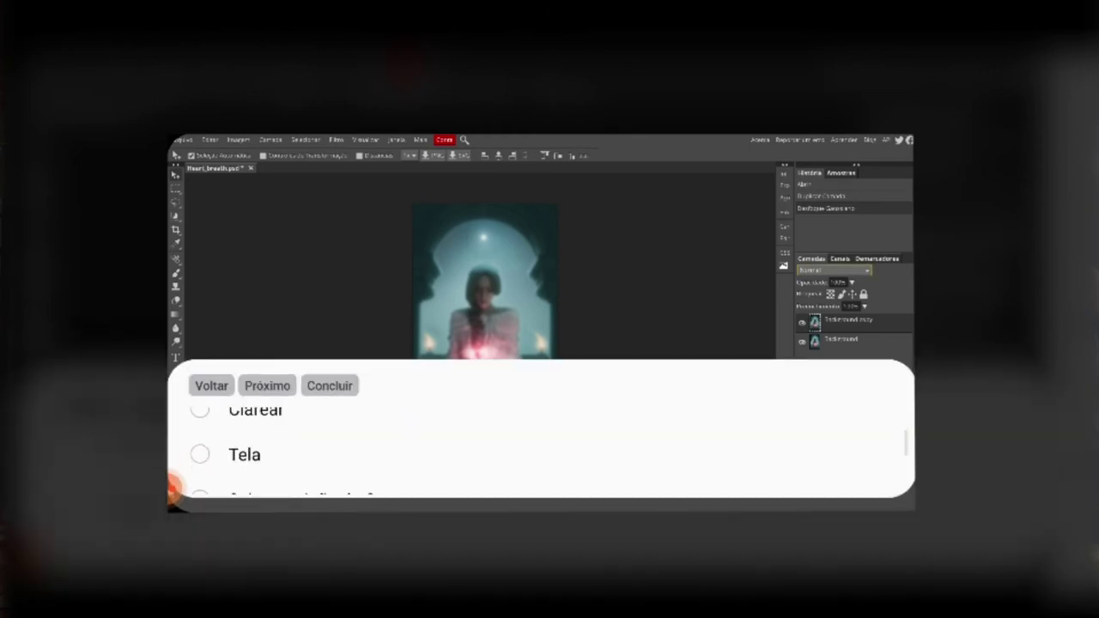
{"action": "left_click", "coordinate": [244, 454]}
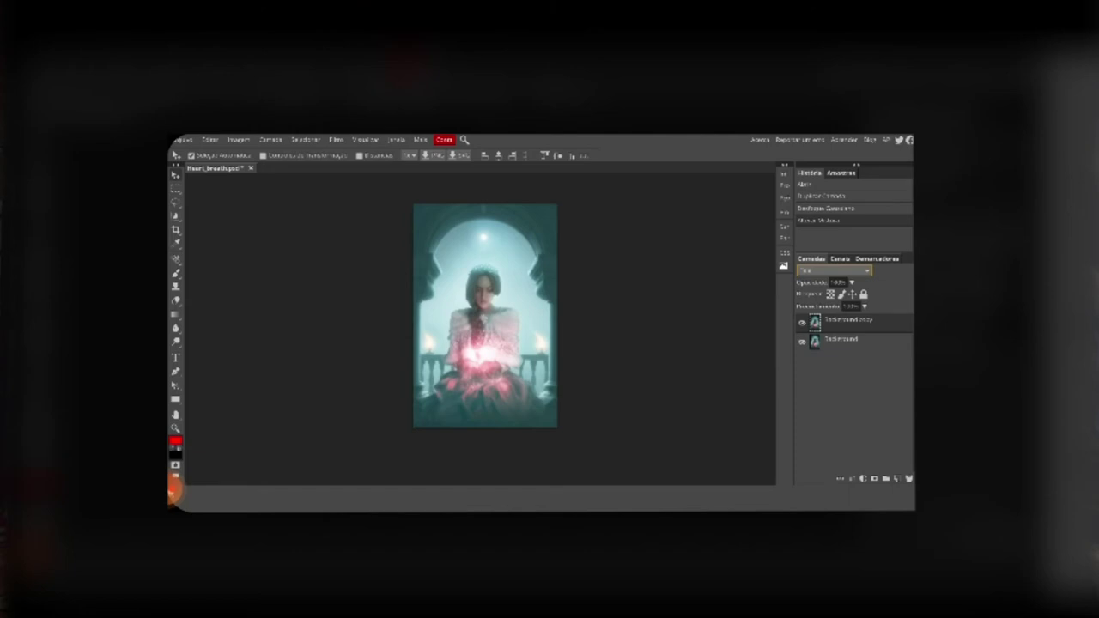
{"action": "left_click", "coordinate": [802, 323]}
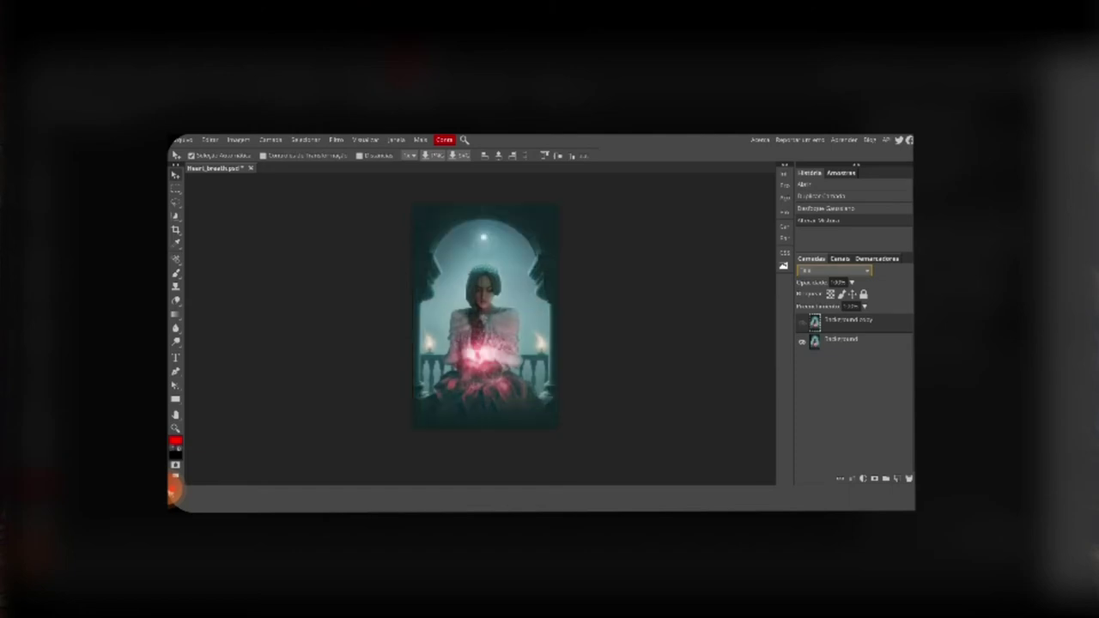
{"action": "left_click", "coordinate": [802, 322]}
{"action": "left_click", "coordinate": [802, 322]}
{"action": "left_click", "coordinate": [802, 322]}
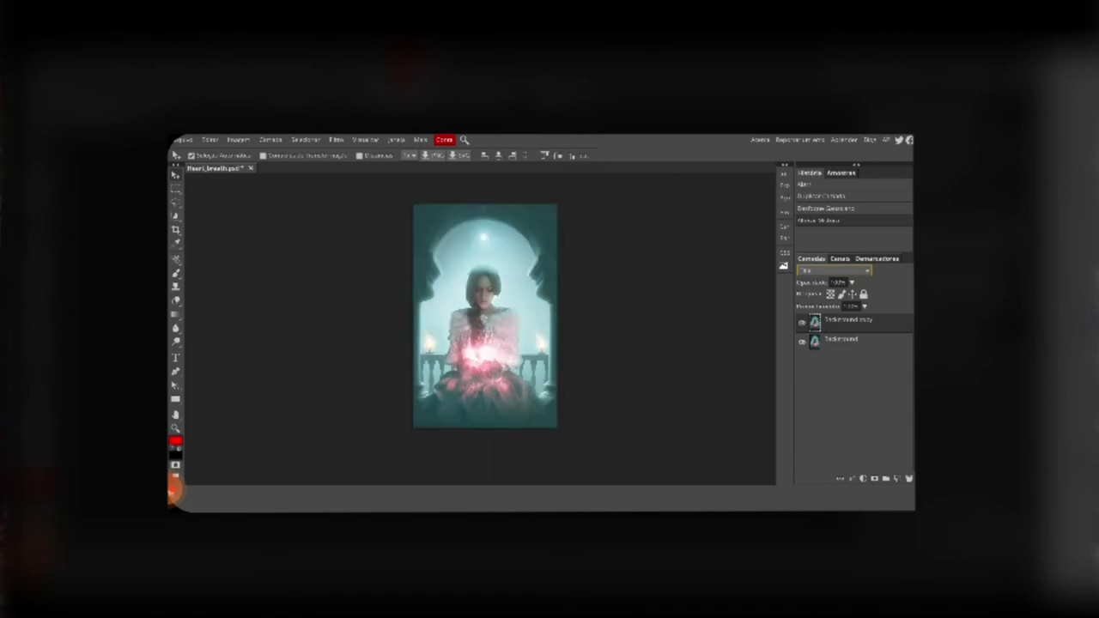
Step: Lower the blurred copy's fill to about 47% and compare with it hidden and shown
{"action": "left_click", "coordinate": [864, 306]}
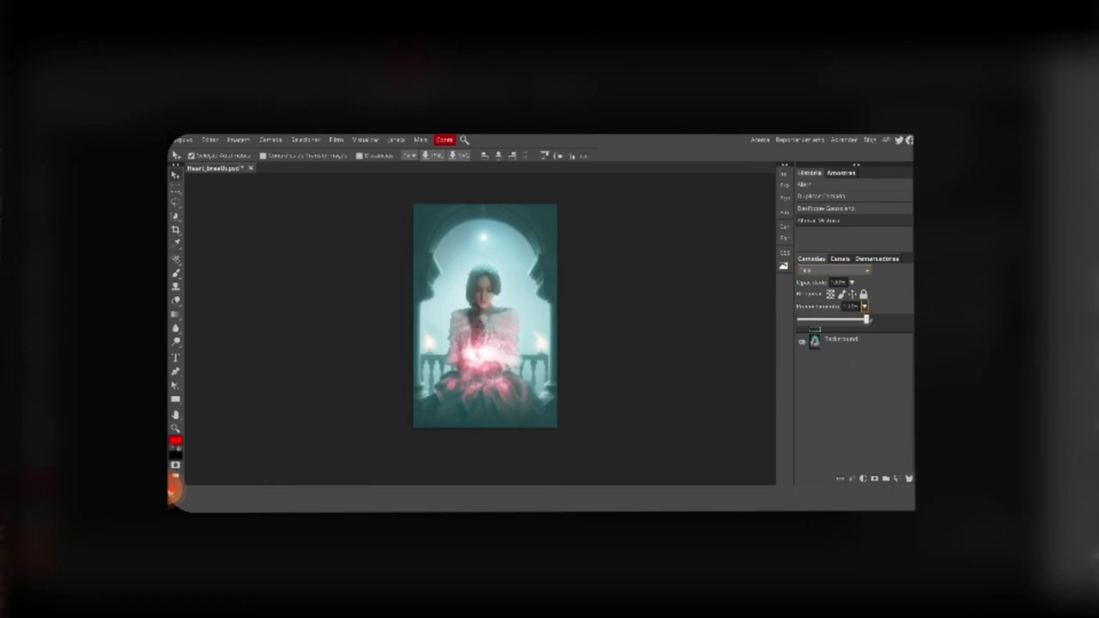
{"action": "left_click_drag", "start_coordinate": [866, 319], "coordinate": [826, 319]}
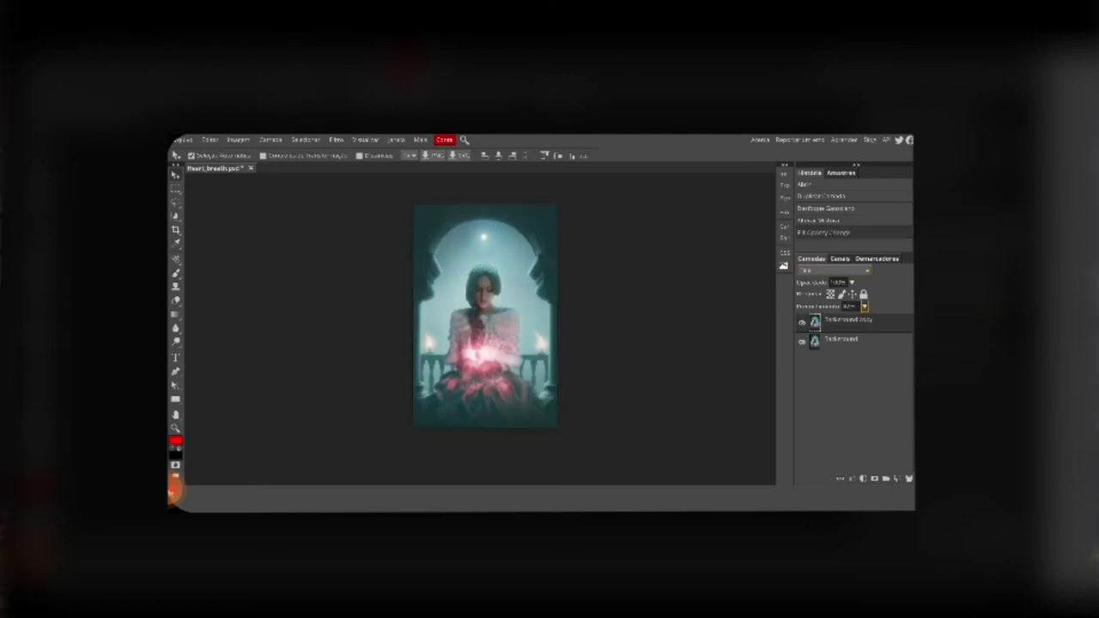
{"action": "left_click", "coordinate": [802, 322]}
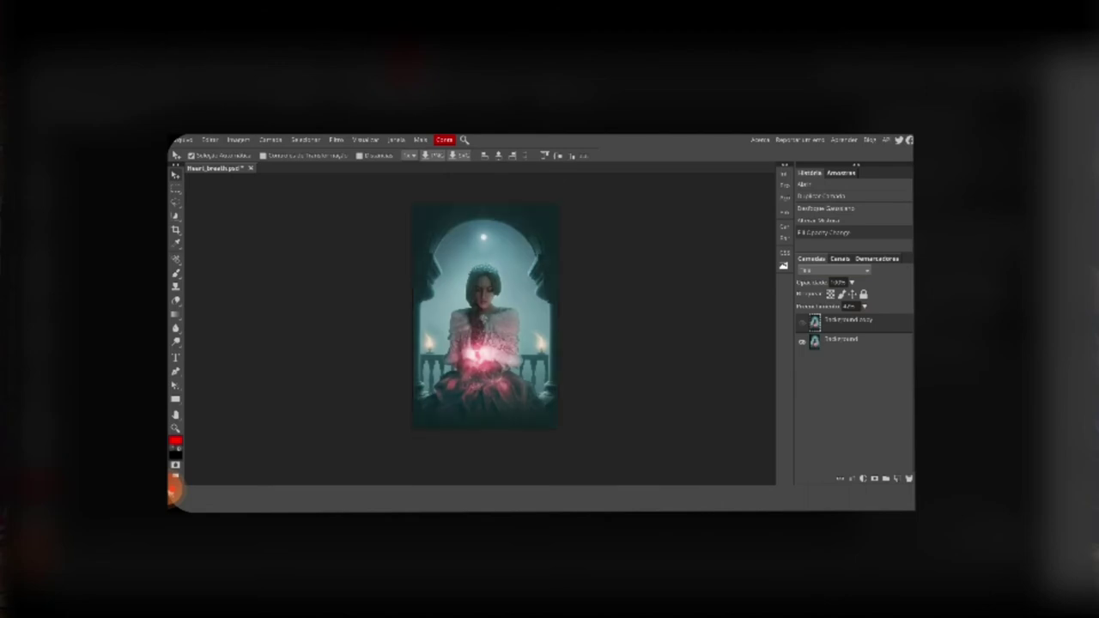
{"action": "left_click", "coordinate": [802, 322]}
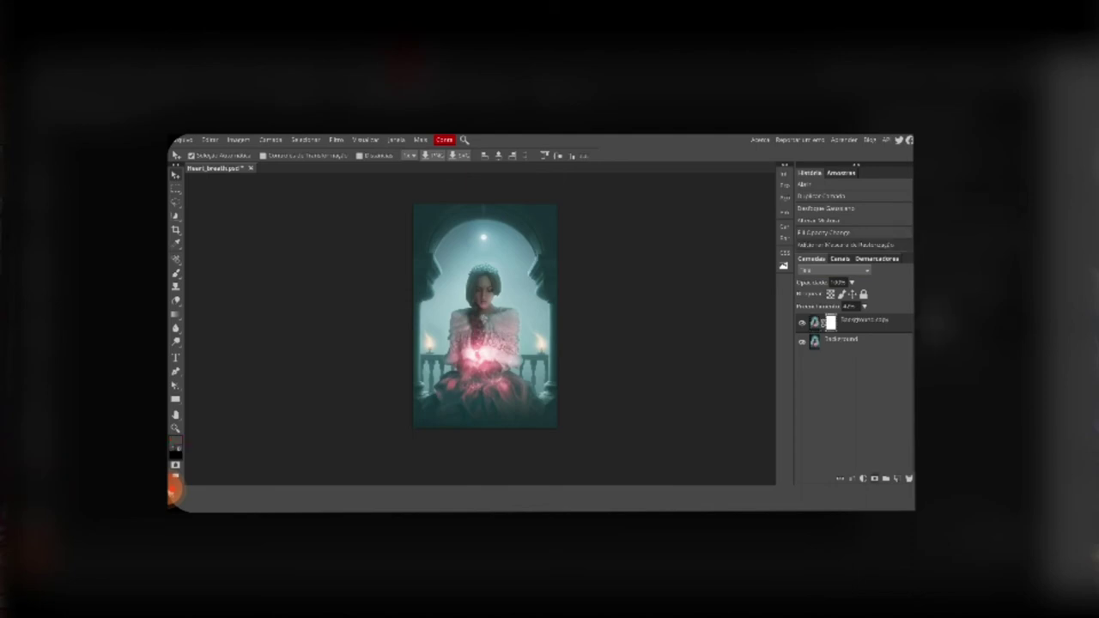
Step: Select the Brush tool and set the foreground colour to black
{"action": "left_click", "coordinate": [176, 273]}
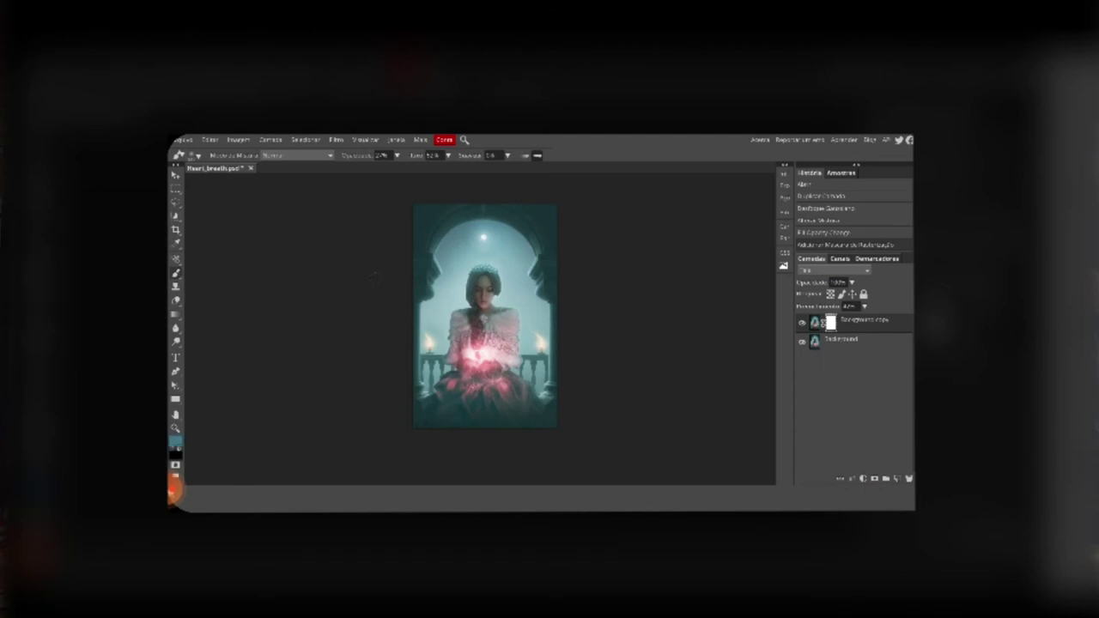
{"action": "left_click", "coordinate": [175, 439]}
{"action": "left_click_drag", "start_coordinate": [335, 258], "coordinate": [242, 338]}
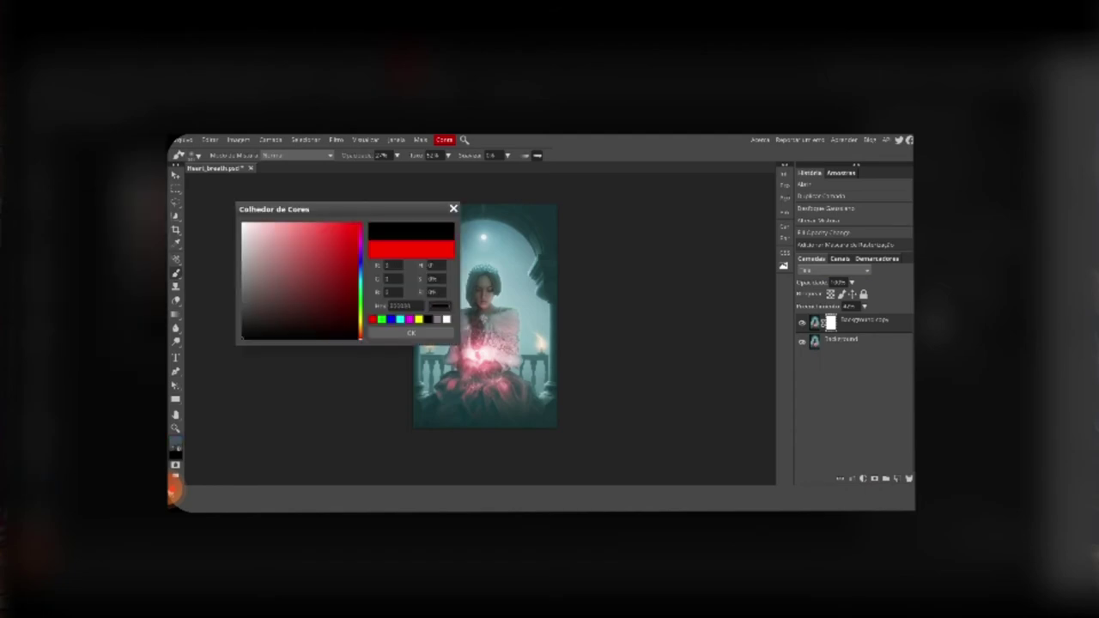
{"action": "left_click", "coordinate": [410, 333]}
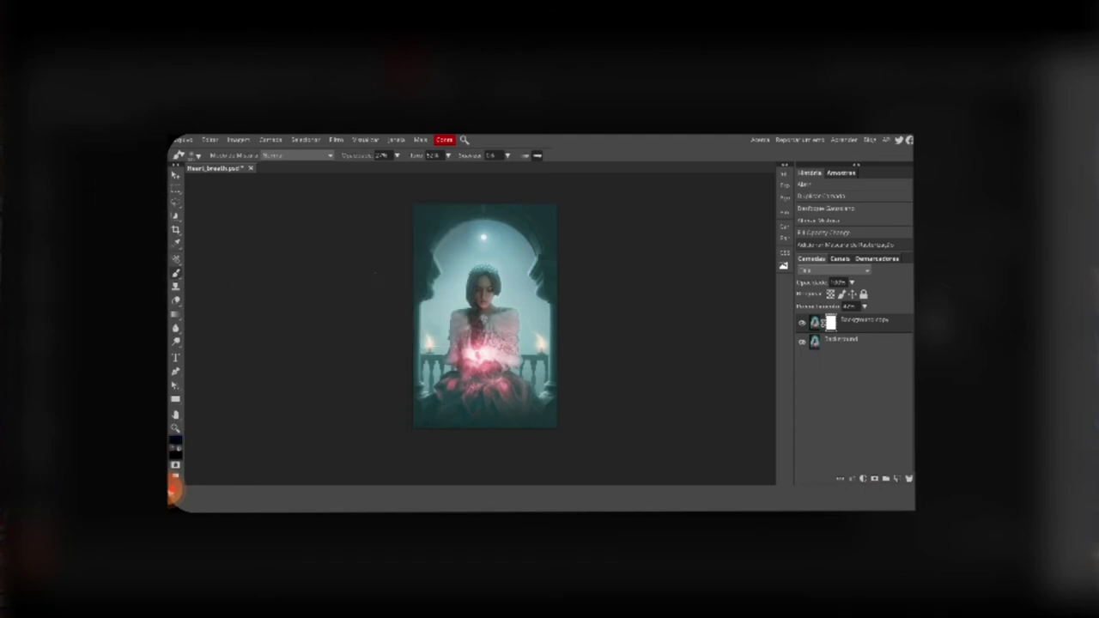
Step: Set the brush to 1000 px with 0% hardness and adjust its opacity and flow
{"action": "left_click", "coordinate": [196, 156]}
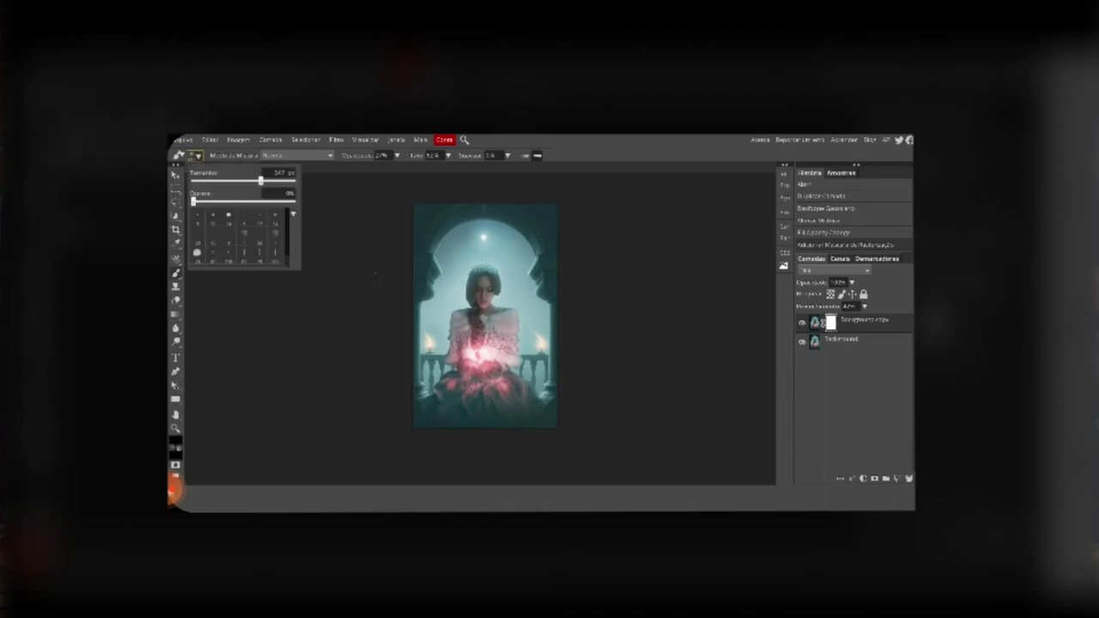
{"action": "key", "text": "bracketright"}
{"action": "key", "text": "bracketright"}
{"action": "key", "text": "bracketright"}
{"action": "key", "text": "bracketright"}
{"action": "key", "text": "Escape"}
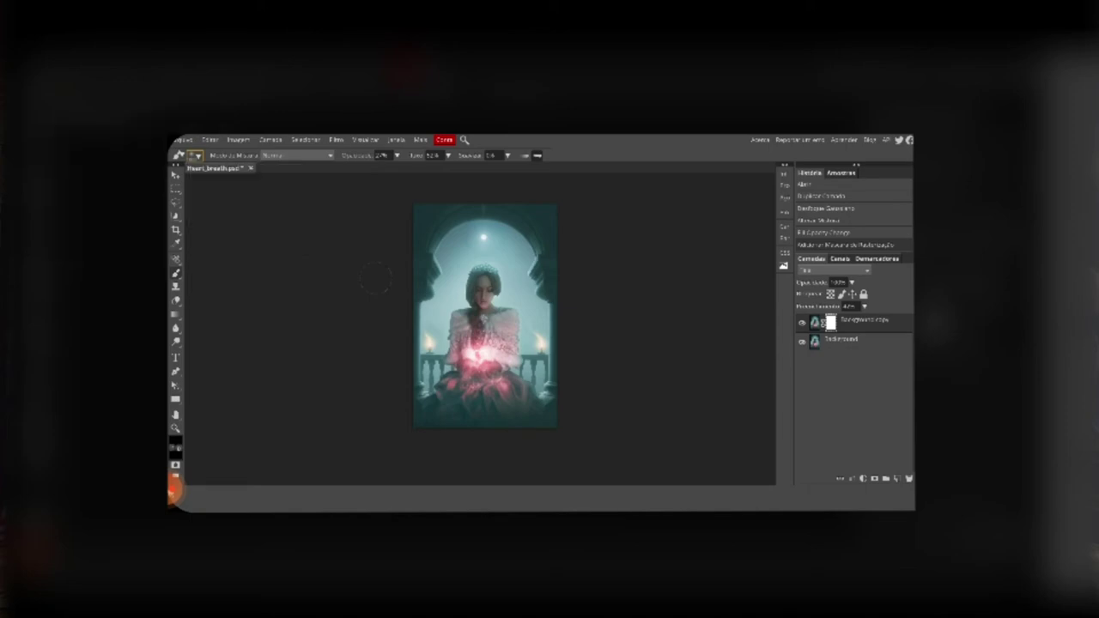
{"action": "key", "text": "2"}
{"action": "key", "text": "8"}
{"action": "key", "text": "shift+0"}
{"action": "key", "text": "shift+0"}
{"action": "left_click", "coordinate": [196, 156]}
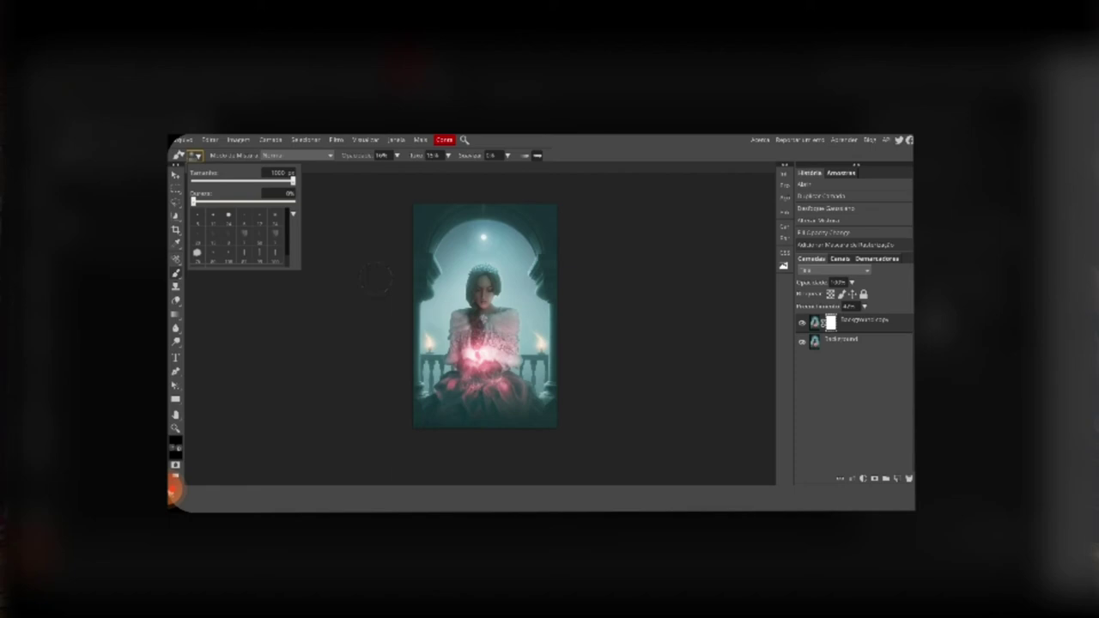
{"action": "key", "text": "Escape"}
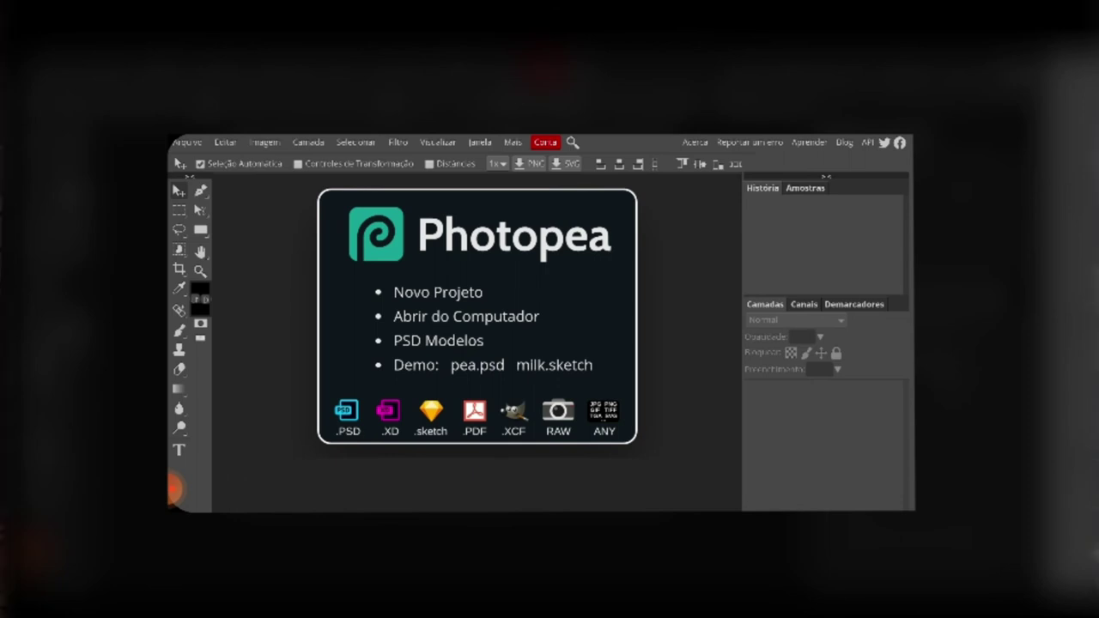
Step: Reopen Heart_breath.psd, drop the Background copy's fill to 31%, compare, and bring up the export formats
{"action": "left_click", "coordinate": [186, 142]}
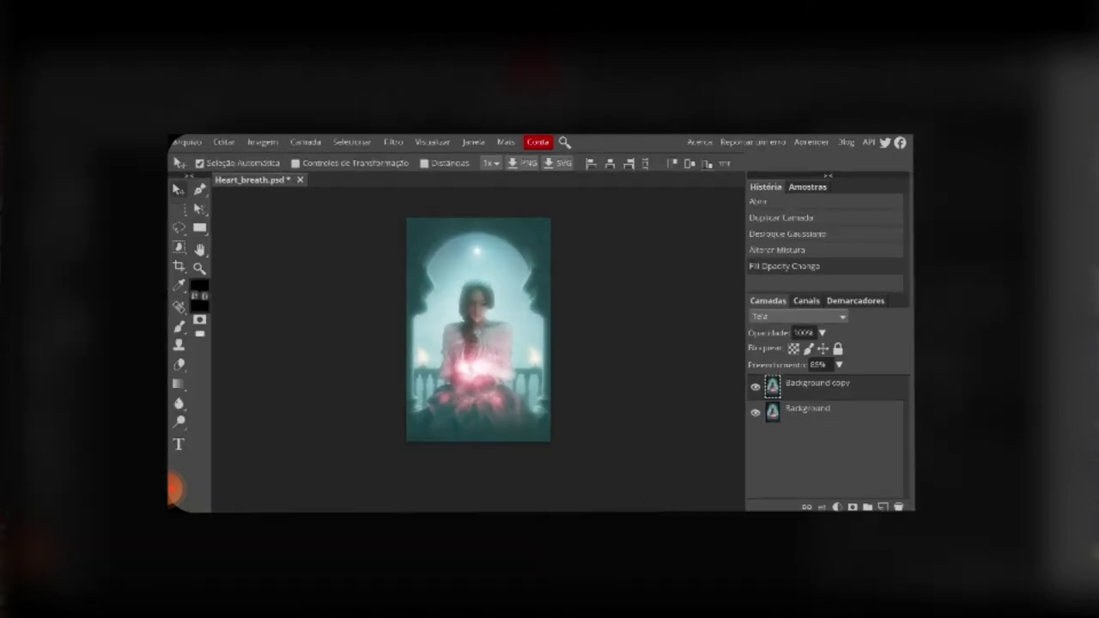
{"action": "mouse_move", "coordinate": [839, 365]}
{"action": "left_mouse_down"}
{"action": "mouse_move", "coordinate": [847, 383]}
{"action": "mouse_move", "coordinate": [781, 382]}
{"action": "left_mouse_up"}
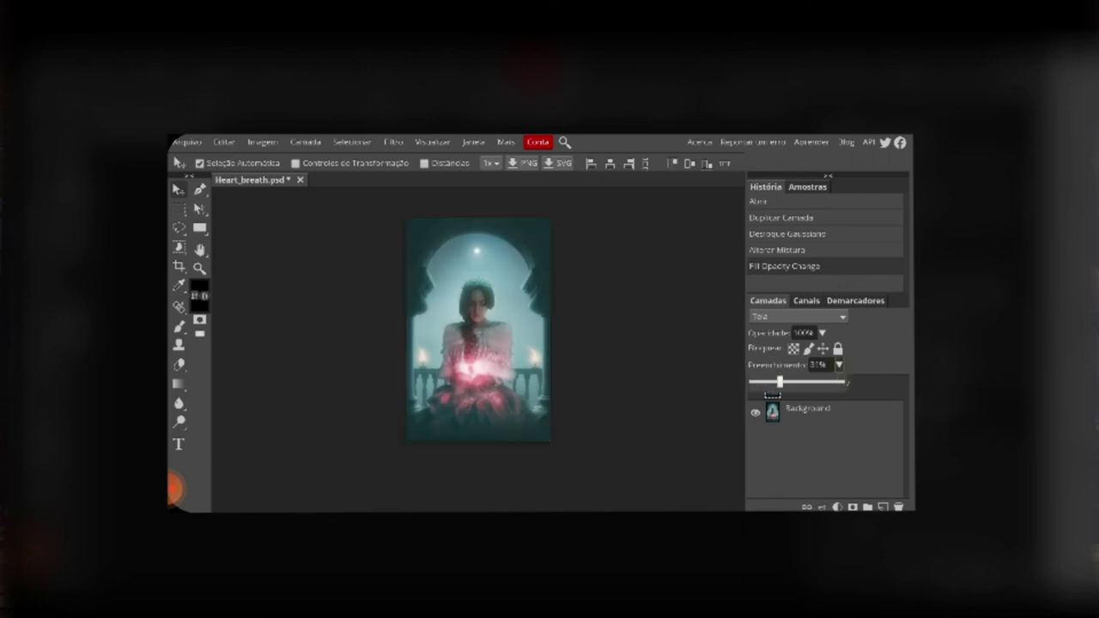
{"action": "left_click", "coordinate": [755, 387]}
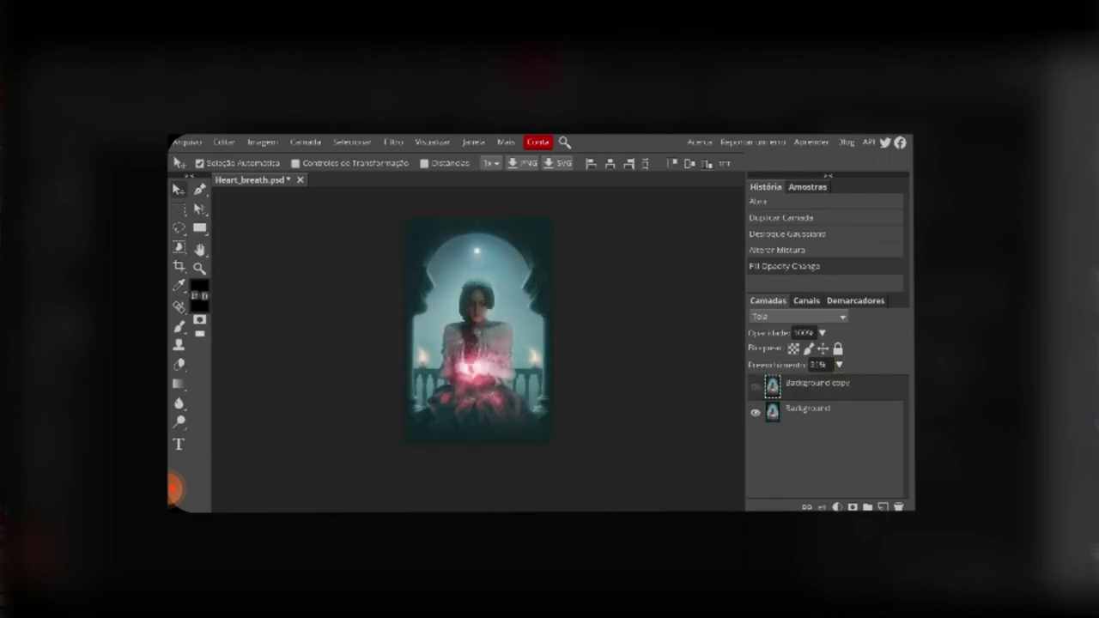
{"action": "left_click", "coordinate": [755, 386]}
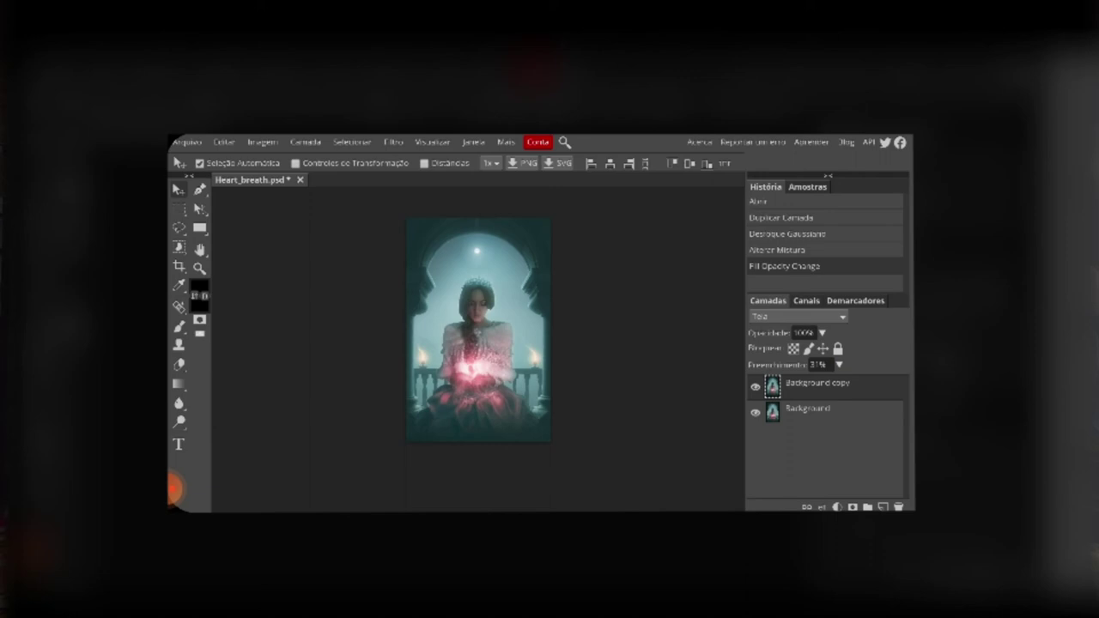
{"action": "left_click", "coordinate": [187, 142]}
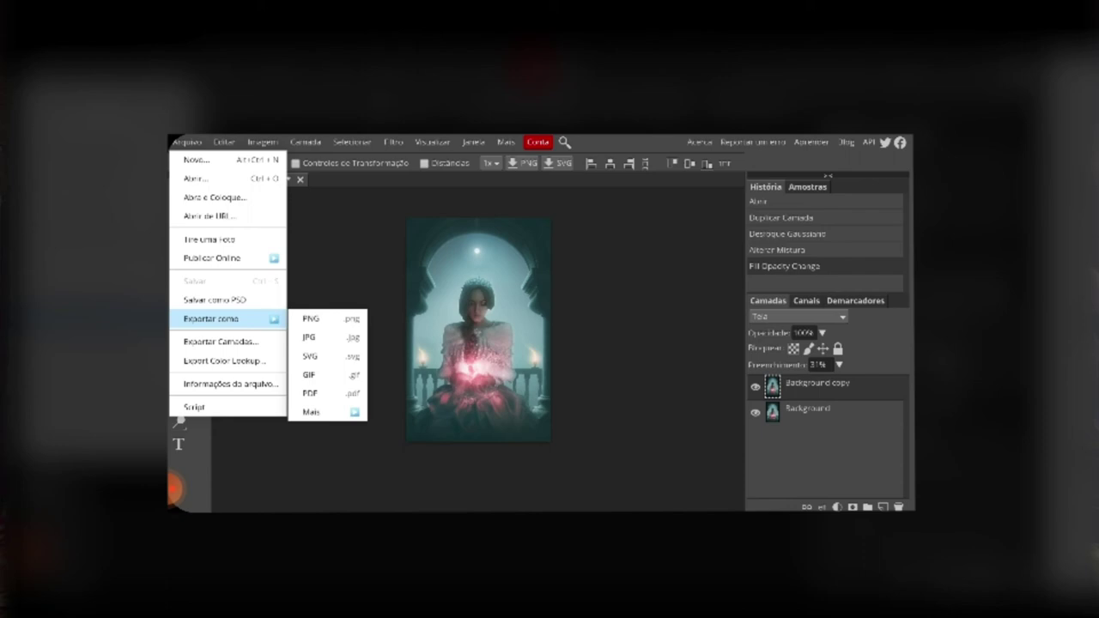
Step: Save a JPG copy at 80% quality and confirm downloading Heart_breath-1.jpg
{"action": "left_click", "coordinate": [308, 336]}
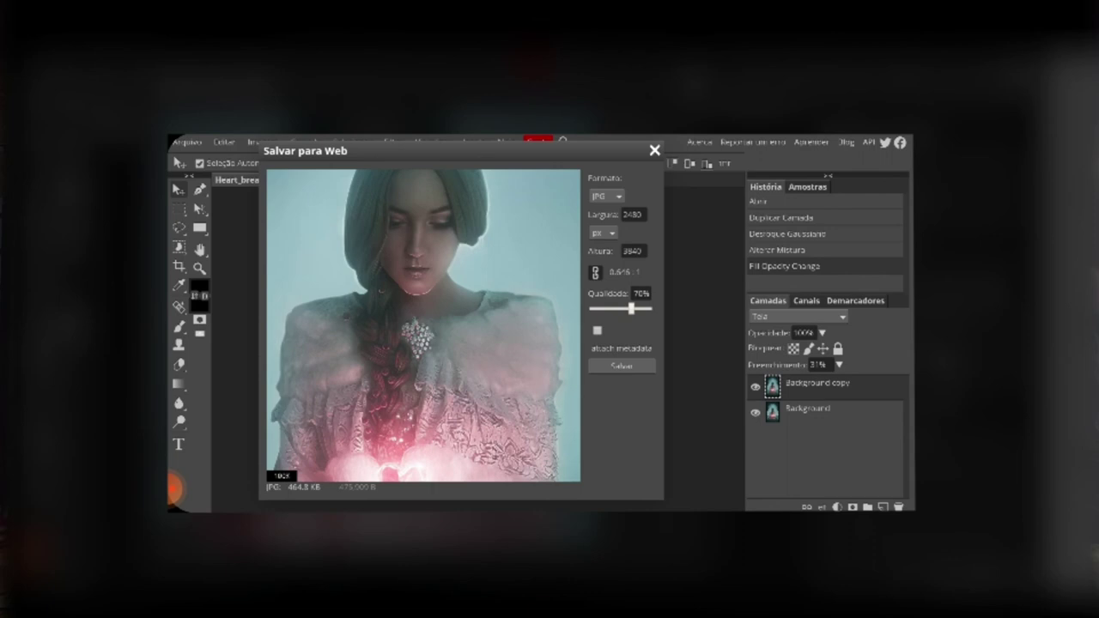
{"action": "left_click", "coordinate": [632, 311]}
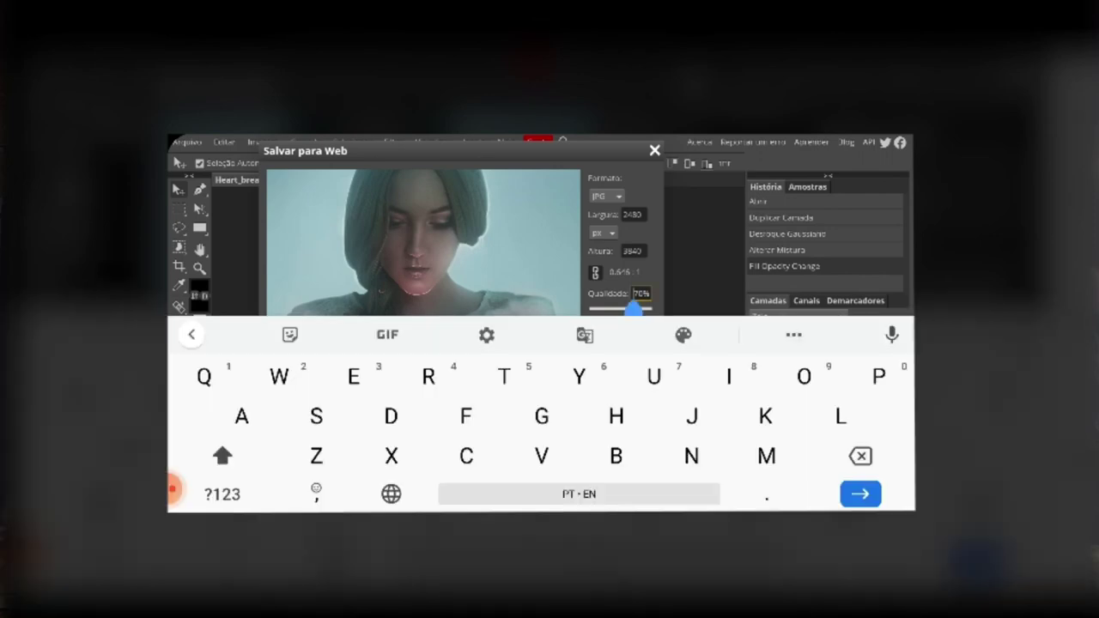
{"action": "left_click", "coordinate": [222, 494]}
{"action": "type", "text": "80"}
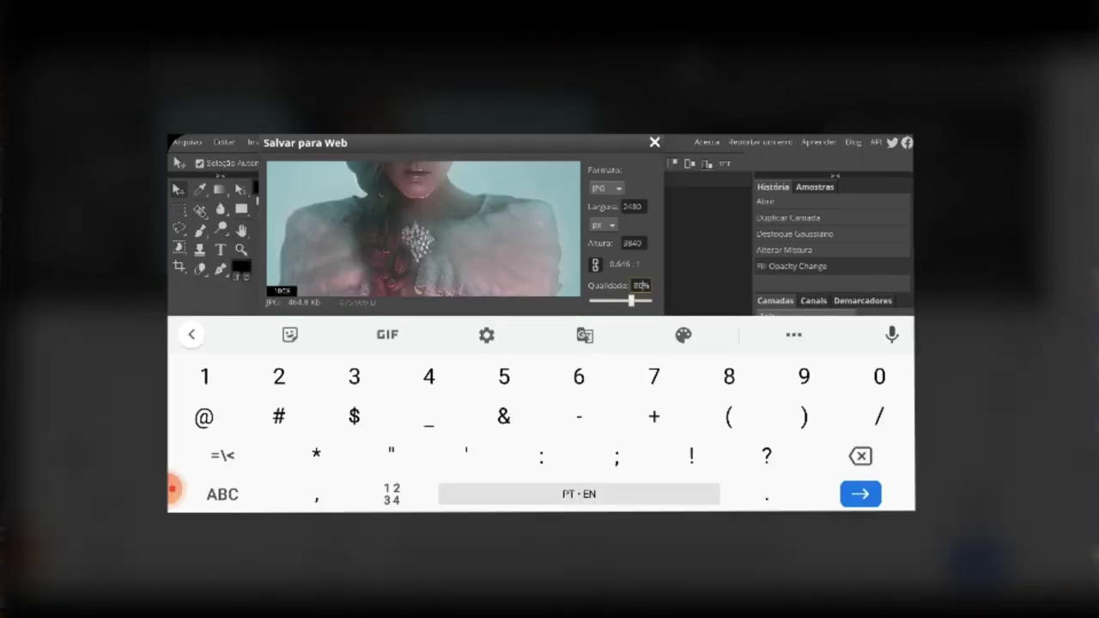
{"action": "key", "text": "Return"}
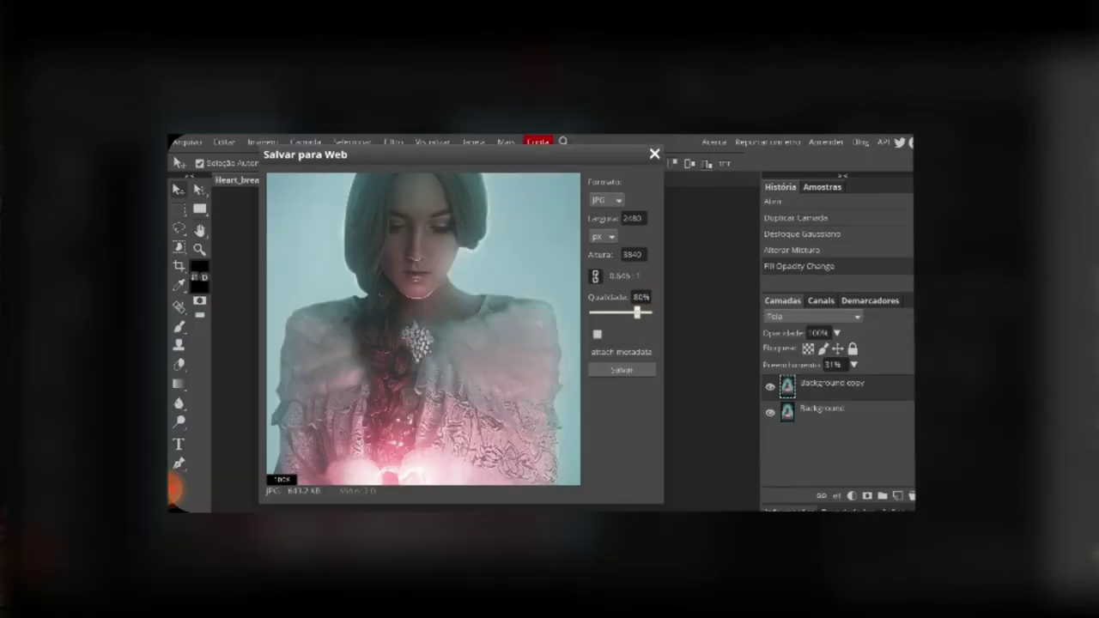
{"action": "left_click", "coordinate": [622, 371]}
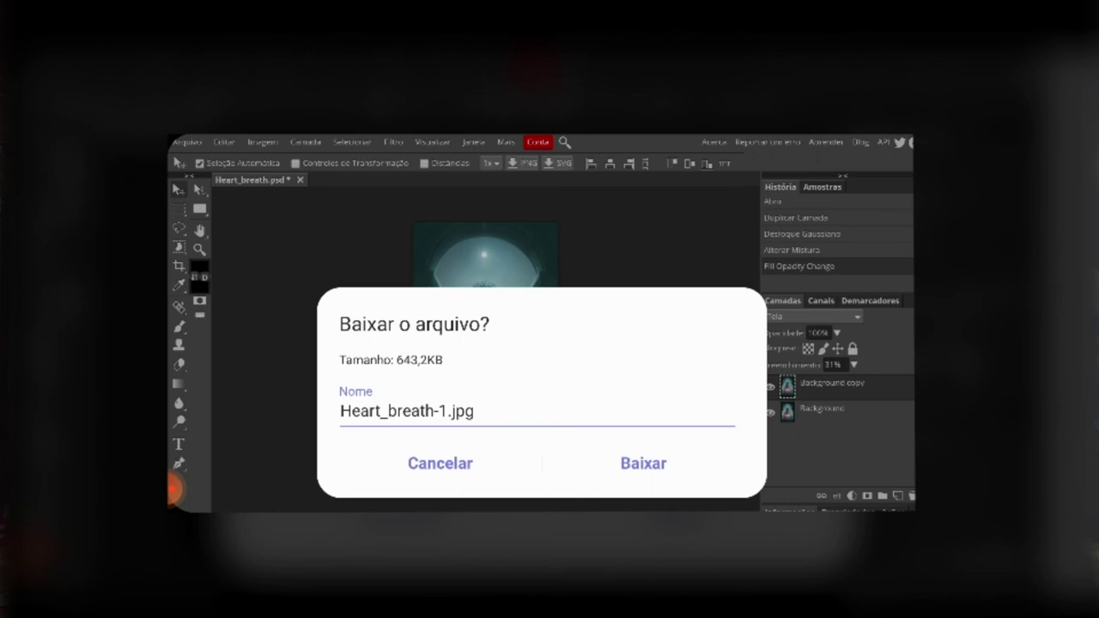
{"action": "left_click", "coordinate": [643, 463]}
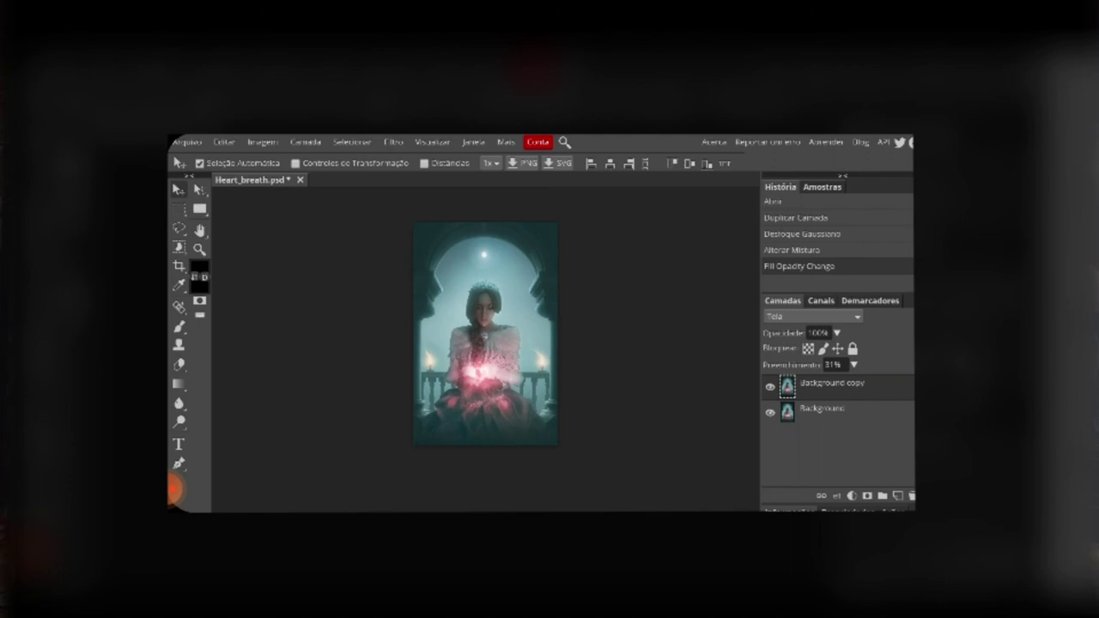
{"action": "scroll", "coordinate": [747, 319], "scroll_direction": "up", "scroll_amount": 2}
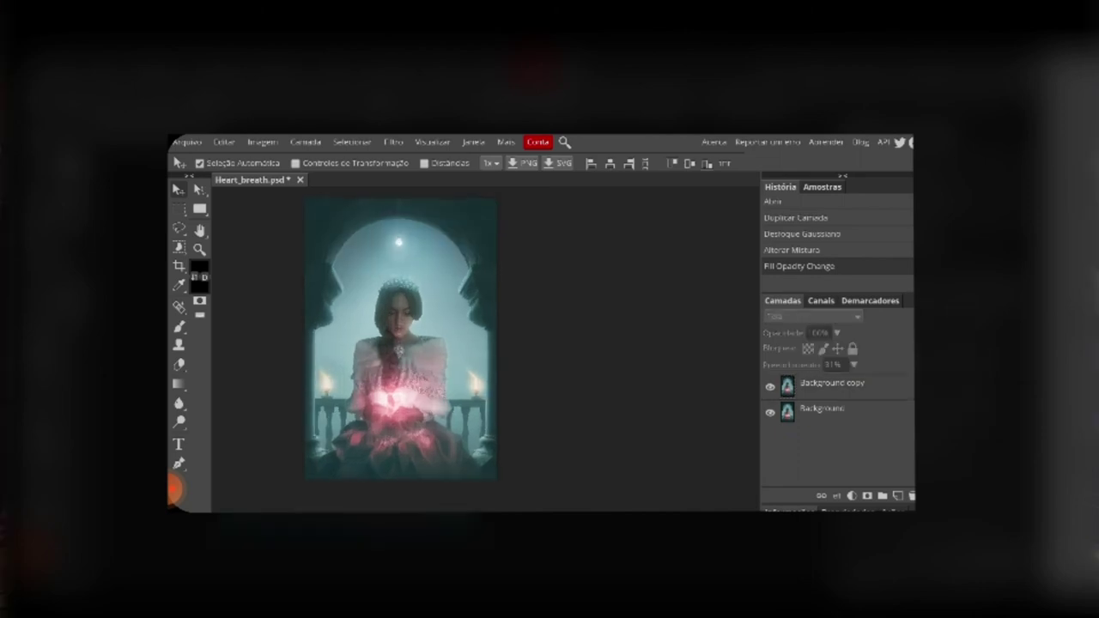